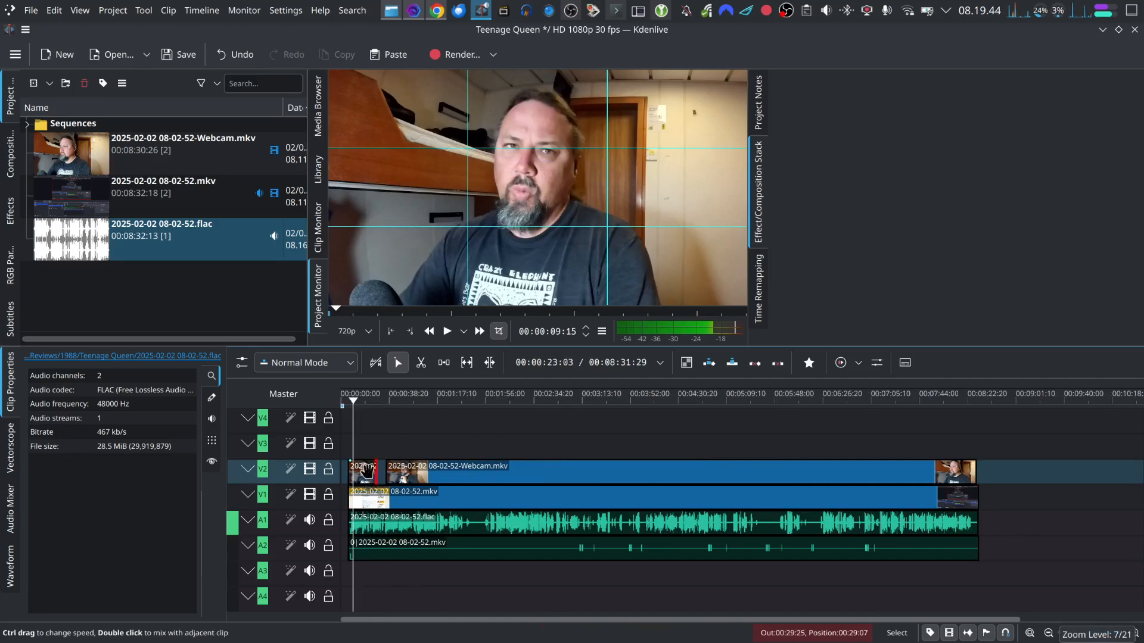
# Step: Save the first webcam clip segment on V2 as a subclip in the project bin
pyautogui.scroll(4, 378, 449)
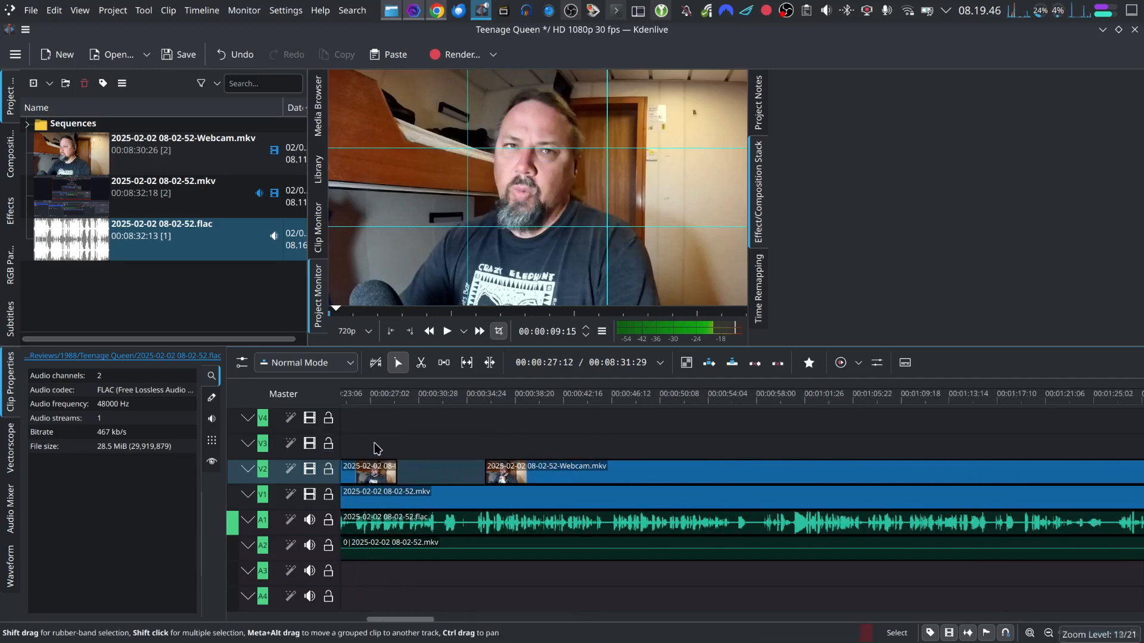
pyautogui.scroll(1, 444, 458)
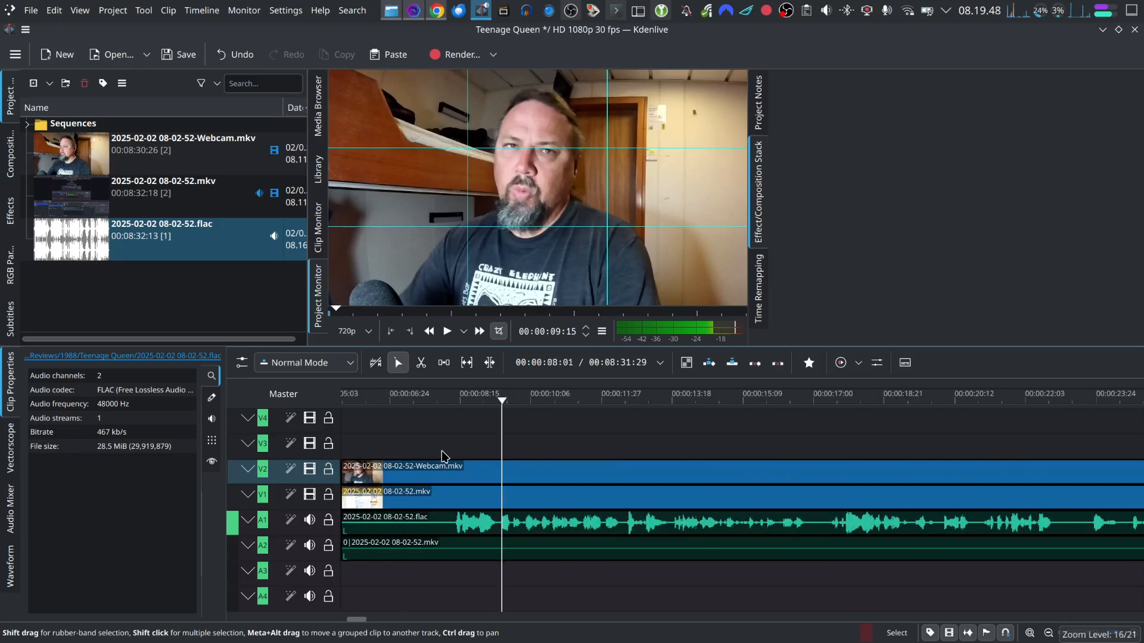
pyautogui.scroll(-1, 444, 457)
pyautogui.click(547, 466)
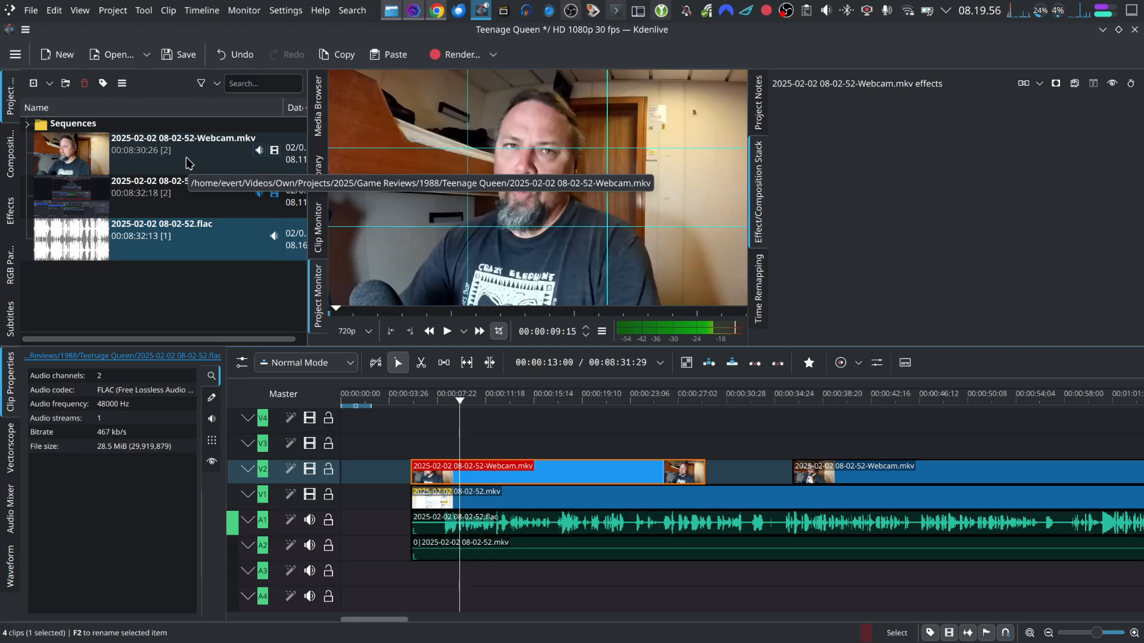
pyautogui.rightClick(555, 465)
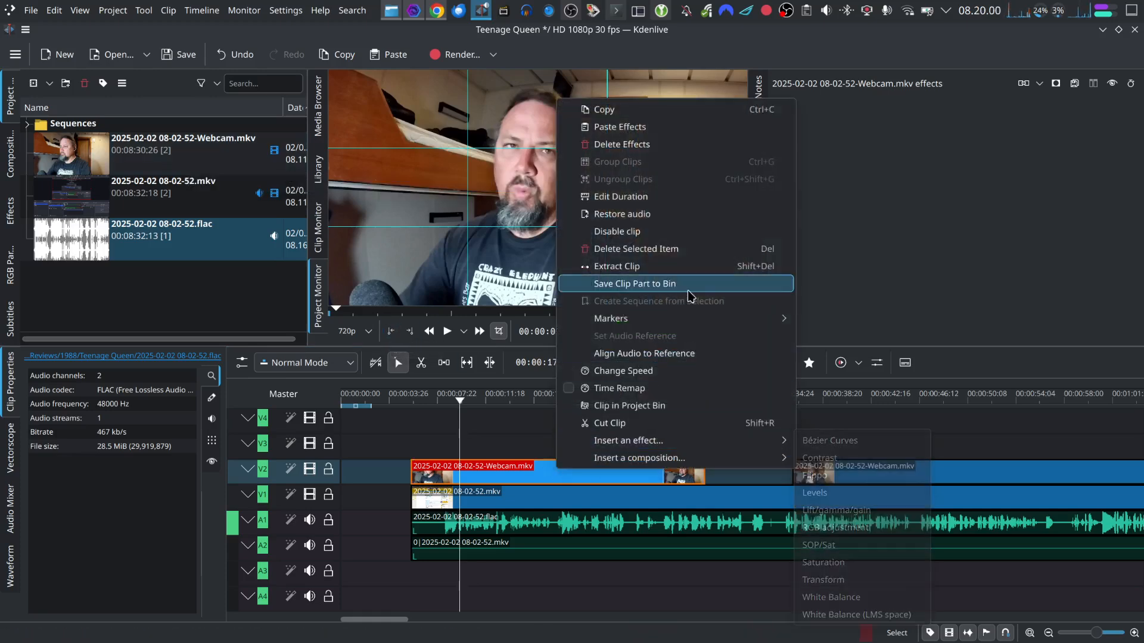
pyautogui.click(690, 284)
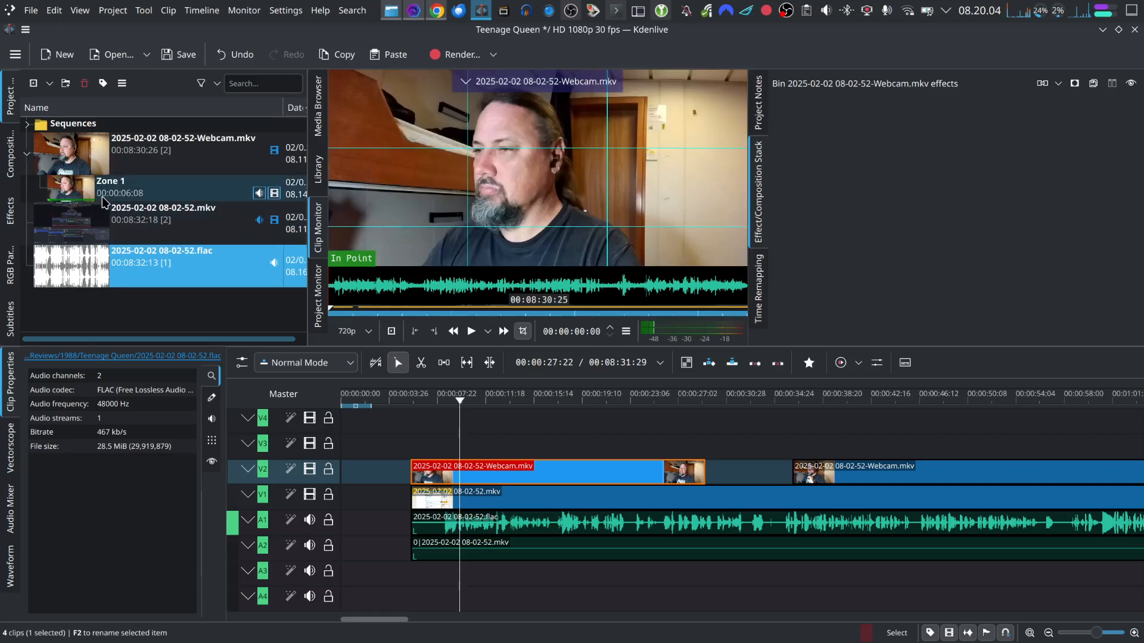
pyautogui.click(119, 186)
pyautogui.rightClick(450, 174)
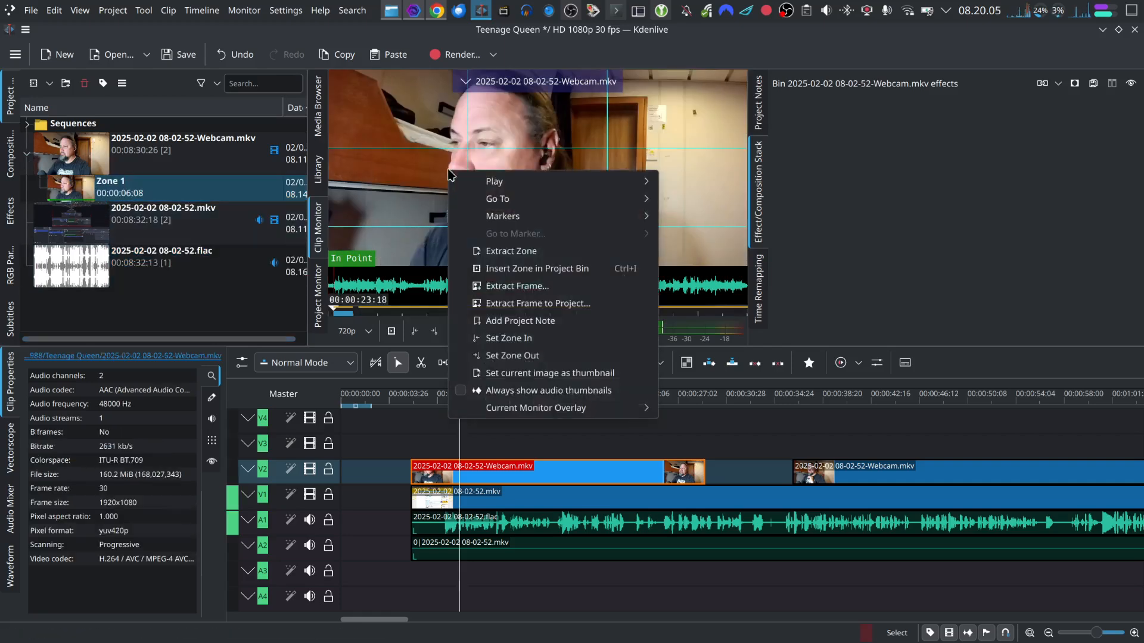
pyautogui.click(566, 249)
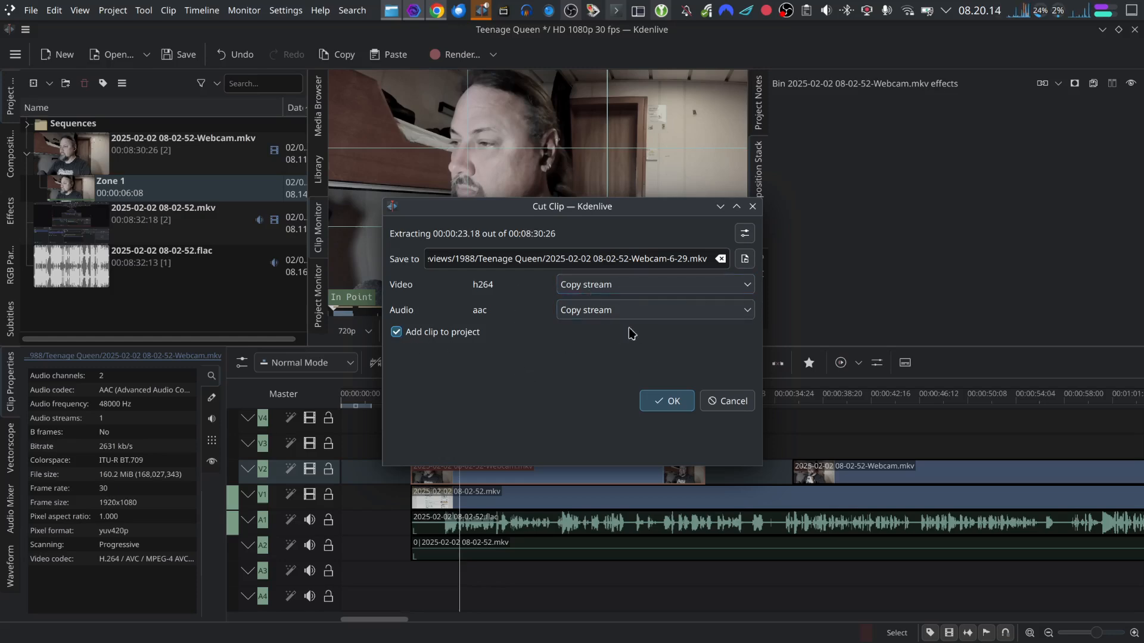
pyautogui.click(668, 401)
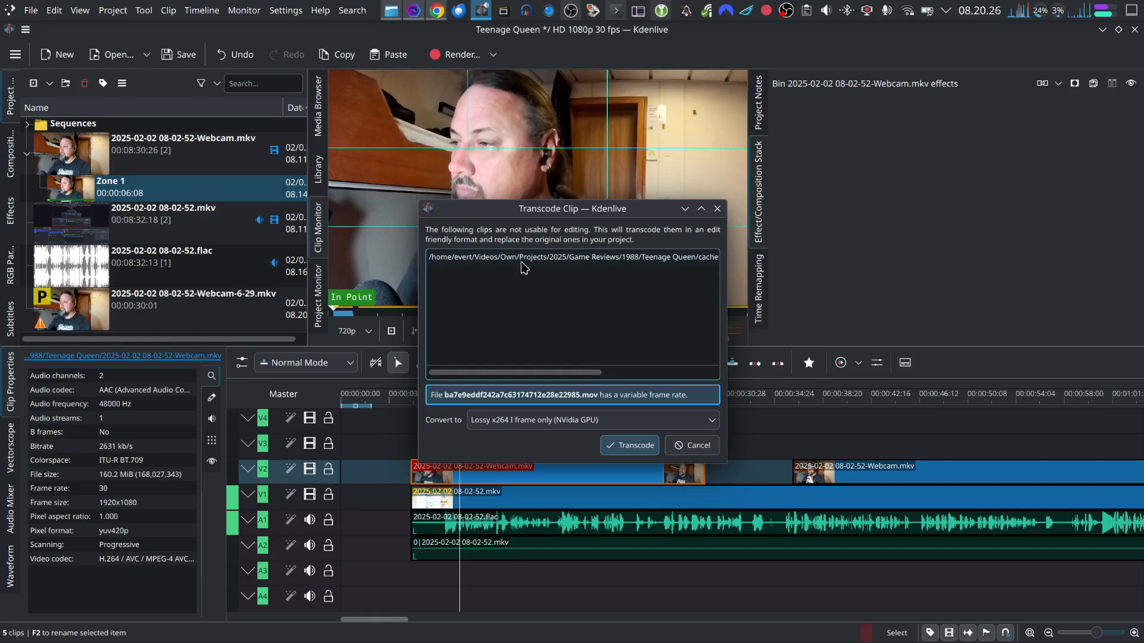
pyautogui.click(629, 445)
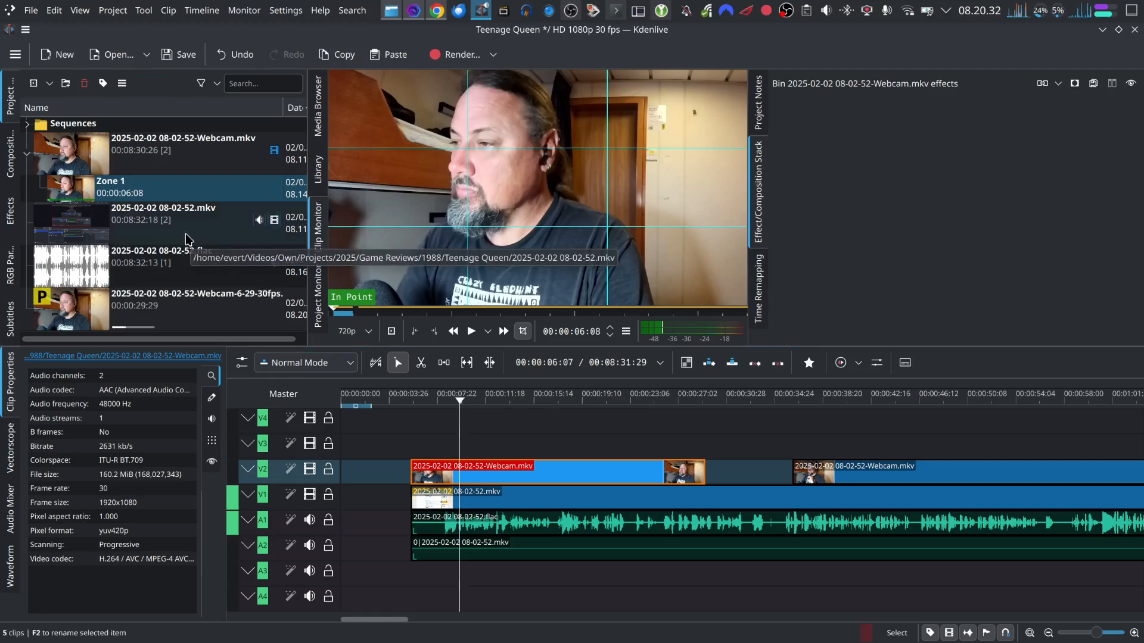
# Step: Place the transcoded webcam clip on V3 at the start of the V2 clip and try aligning its audio to the reference
pyautogui.click(71, 324)
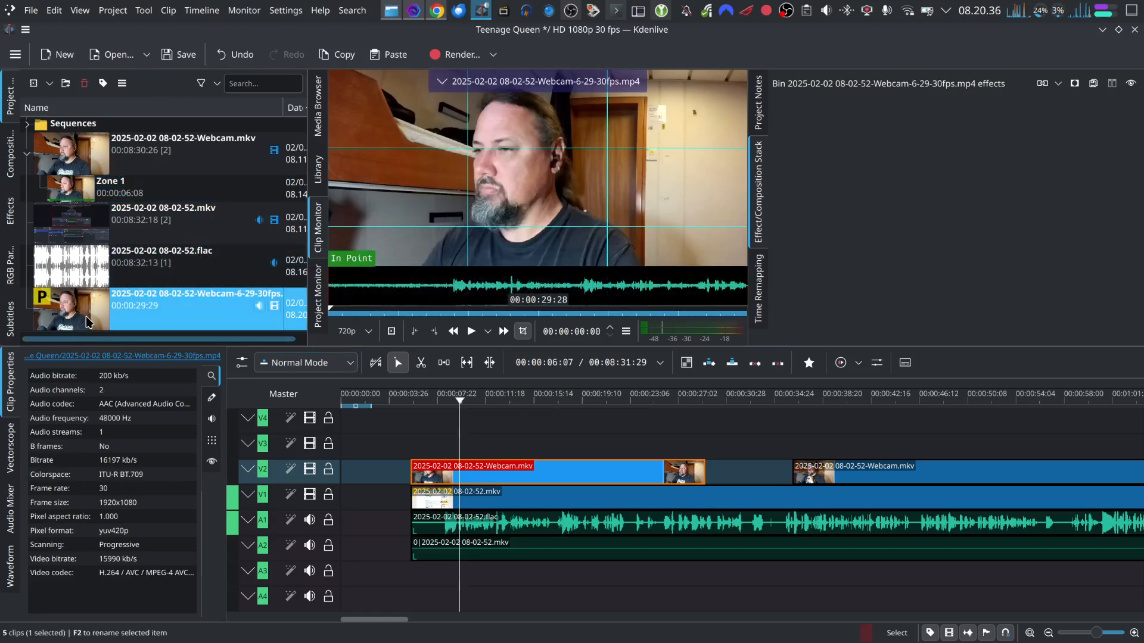
pyautogui.moveTo(86, 321); pyautogui.dragTo(405, 436)
pyautogui.rightClick(552, 569)
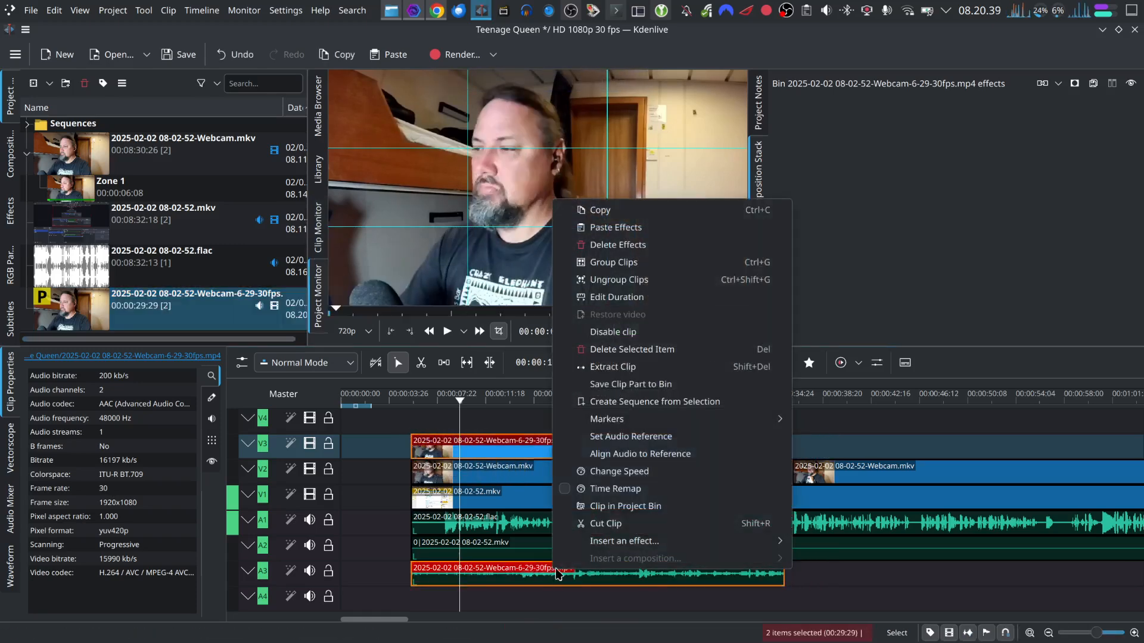
pyautogui.click(678, 455)
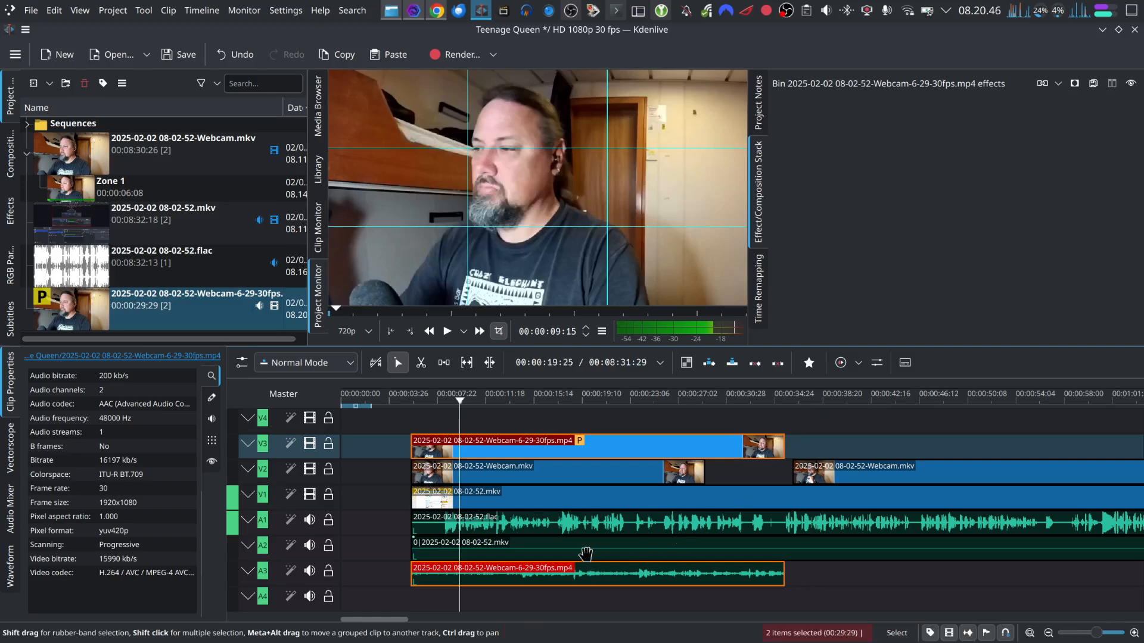
# Step: Shift all timeline clips about 16 seconds later with the Spacer tool and retry aligning the V3 clip's audio to the reference
pyautogui.press('m')
pyautogui.moveTo(475, 480); pyautogui.dragTo(674, 498)
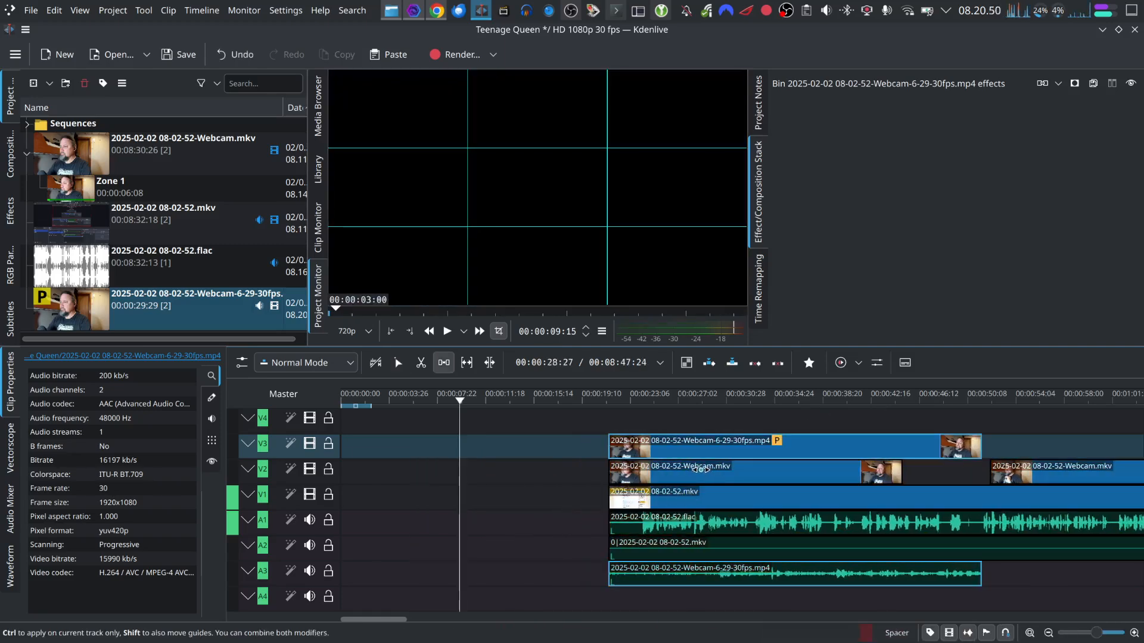
pyautogui.press('s')
pyautogui.rightClick(709, 448)
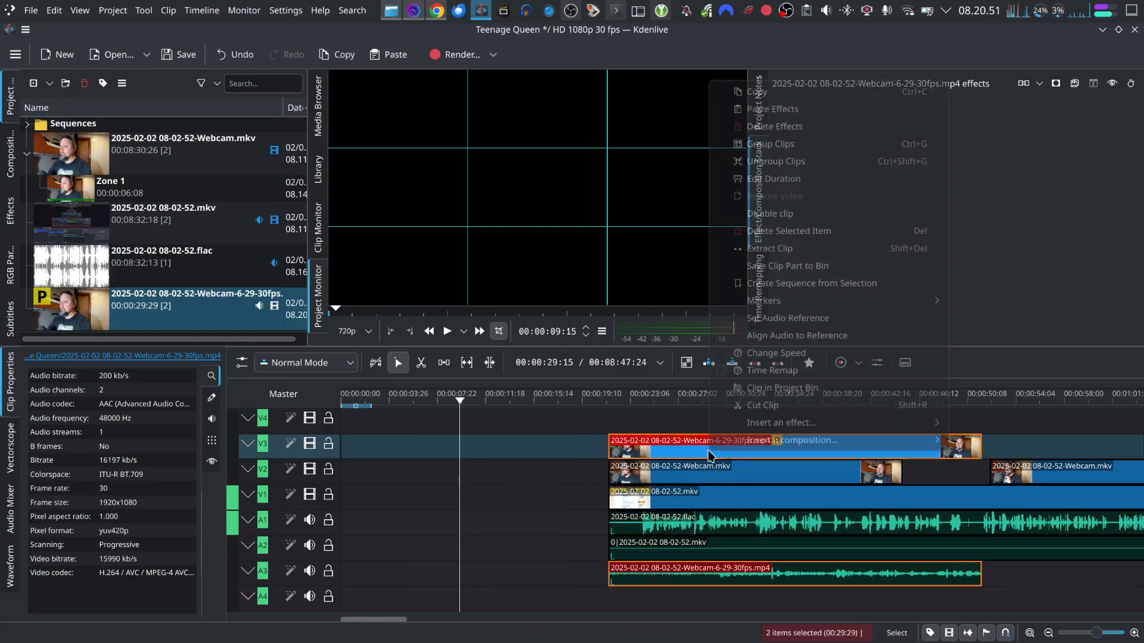
pyautogui.click(830, 336)
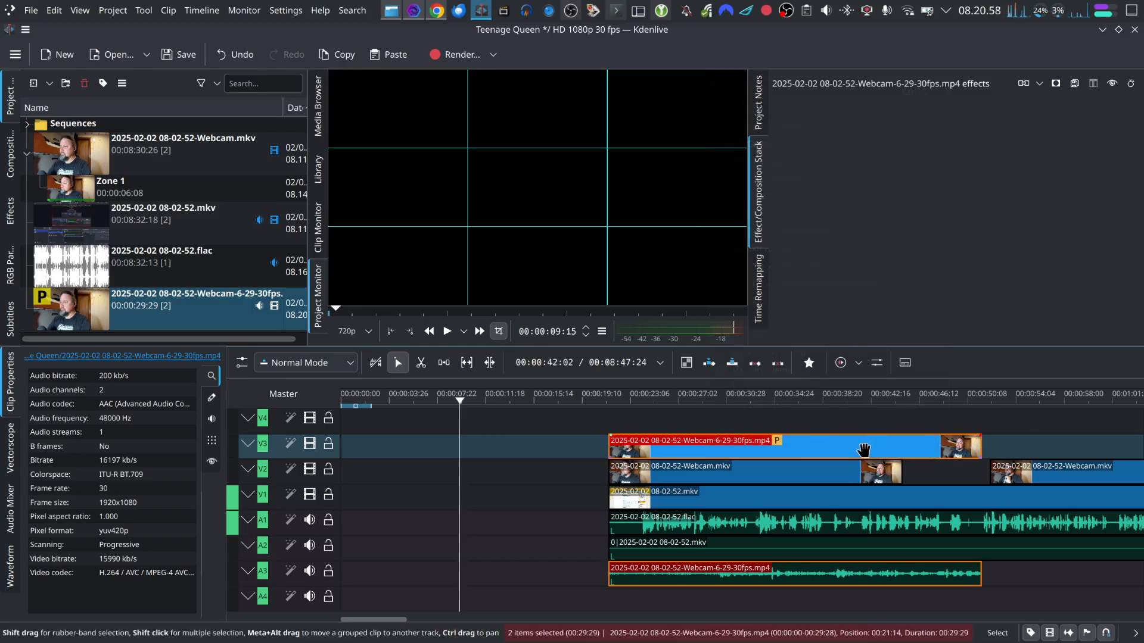
# Step: Move the V3 webcam clip earlier by 00:06:11 to match the V2 segment's end, and align its audio to the reference
pyautogui.moveTo(857, 450); pyautogui.dragTo(778, 450)
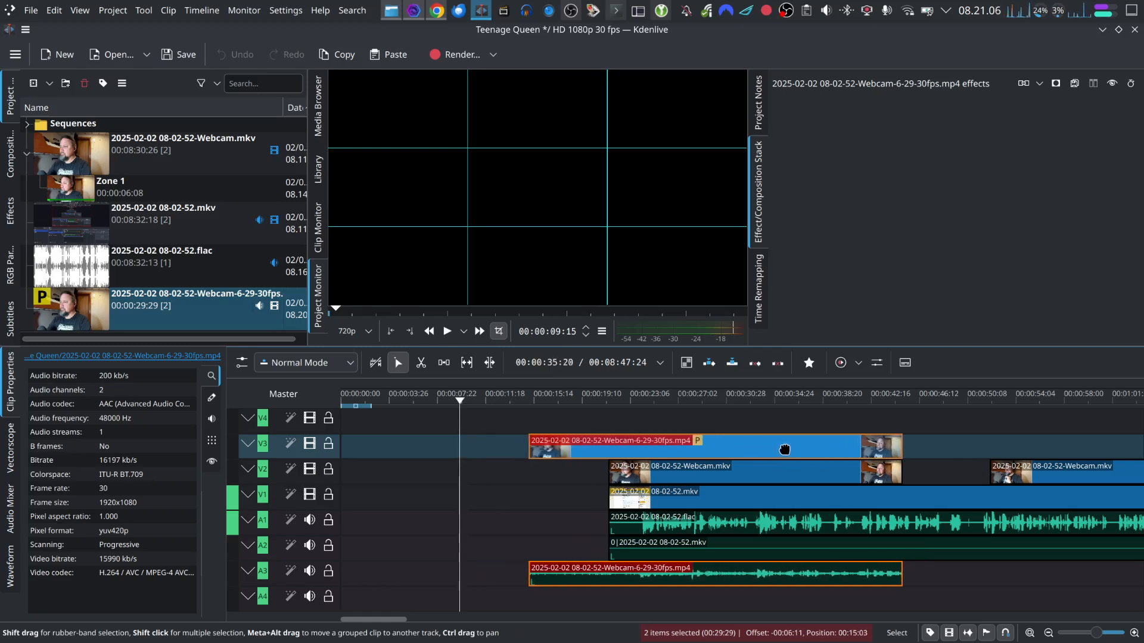
pyautogui.rightClick(760, 577)
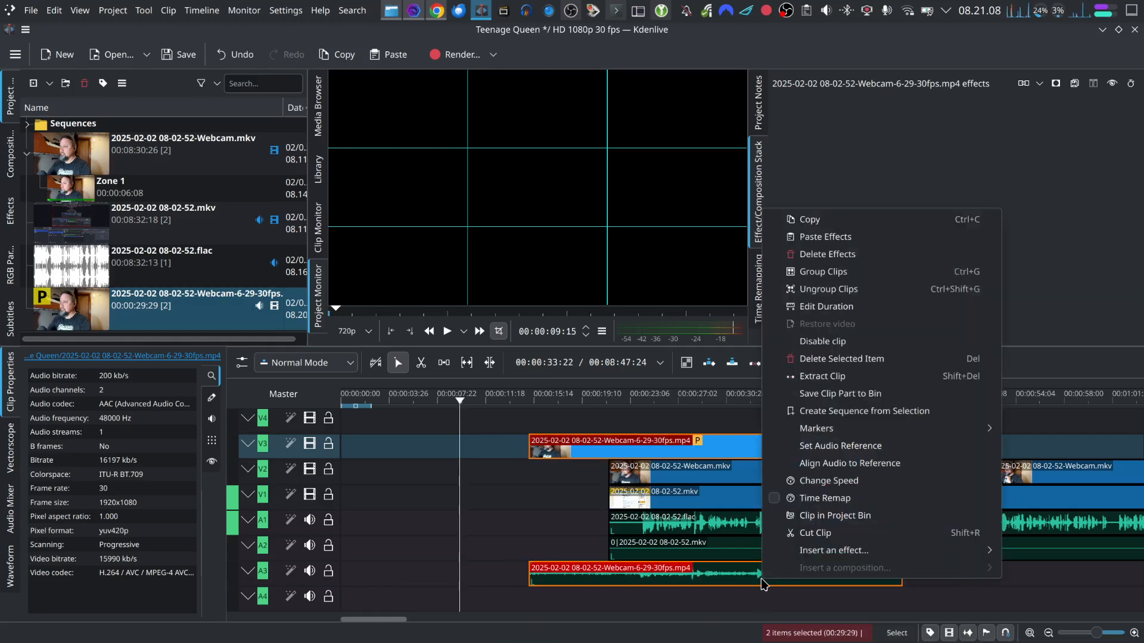
pyautogui.click(900, 468)
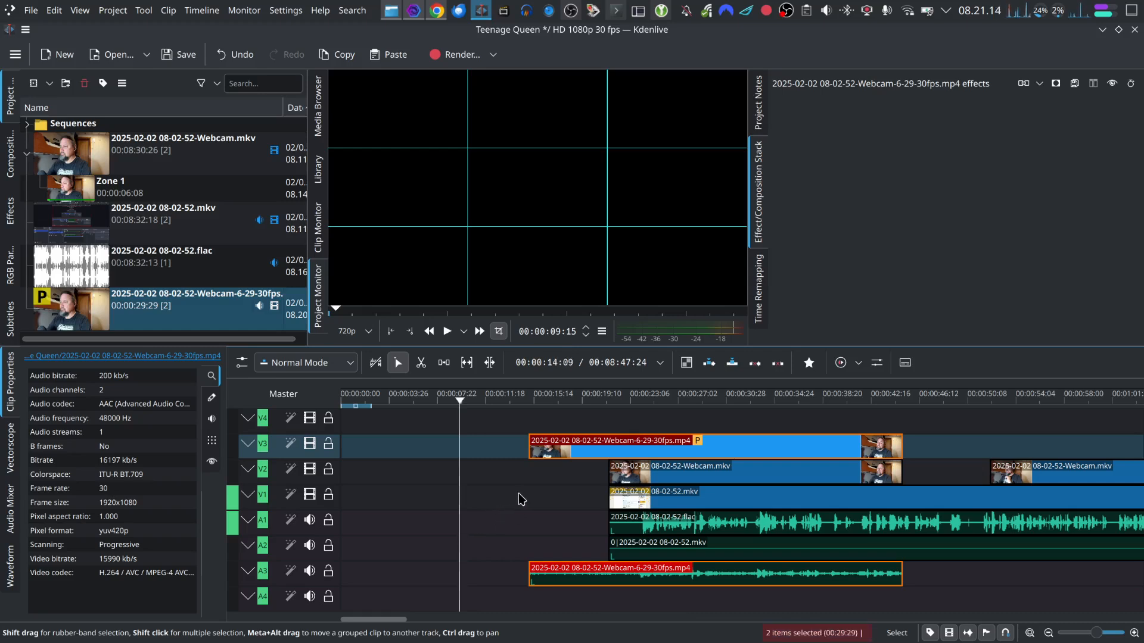
# Step: Play the beginning of the clips in multitrack view to compare the sync of the V2 and V3 webcam footage
pyautogui.press('F12')
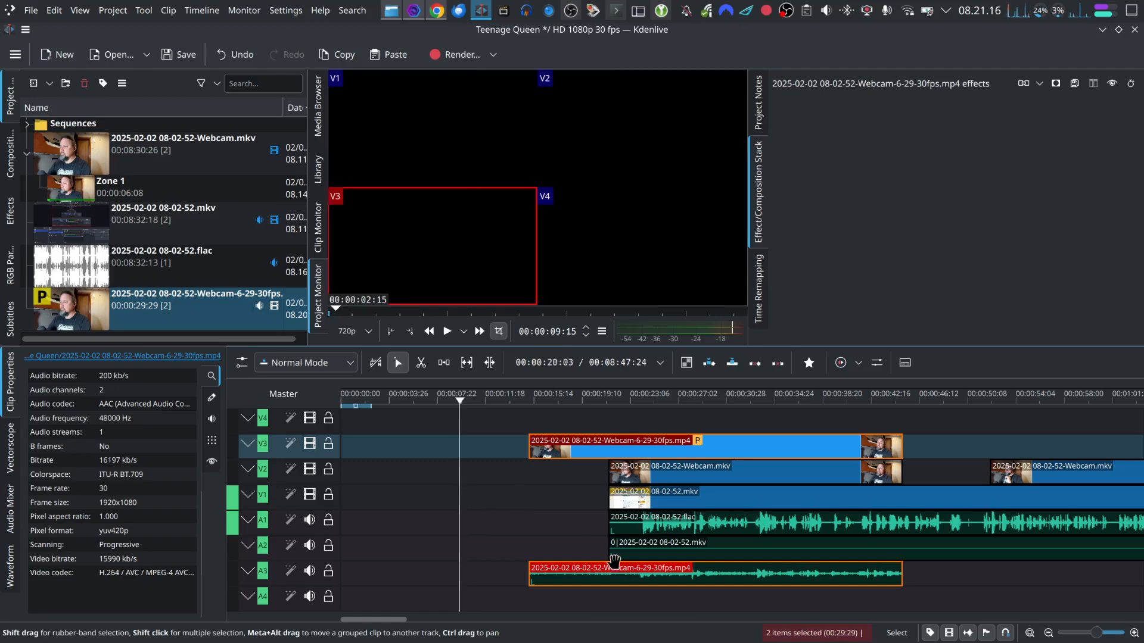
pyautogui.click(630, 428)
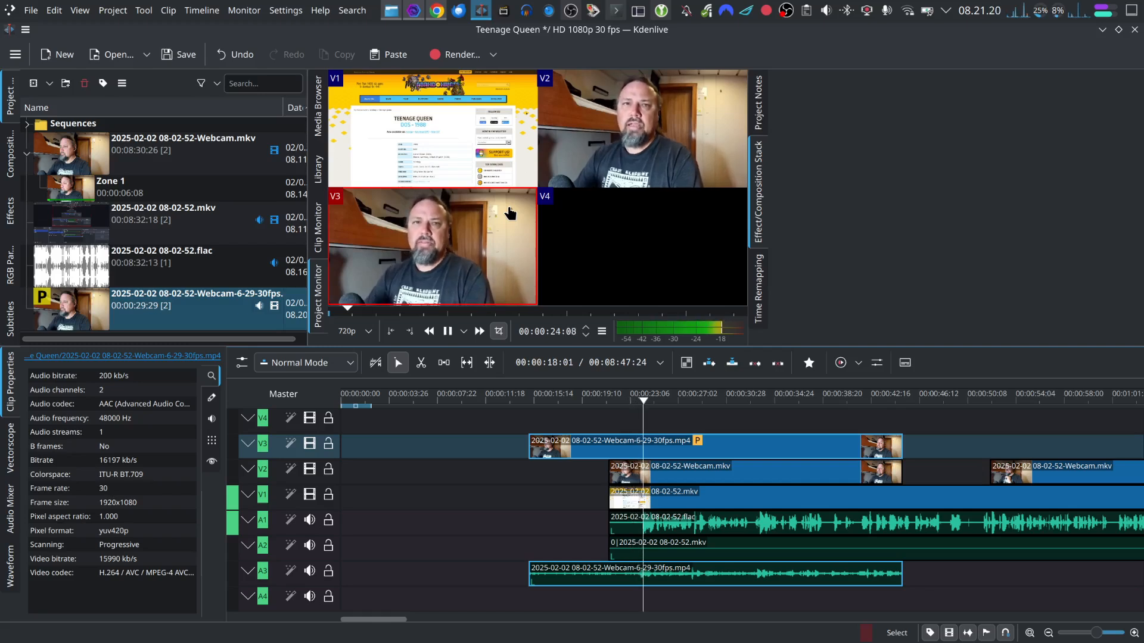
pyautogui.click(510, 213)
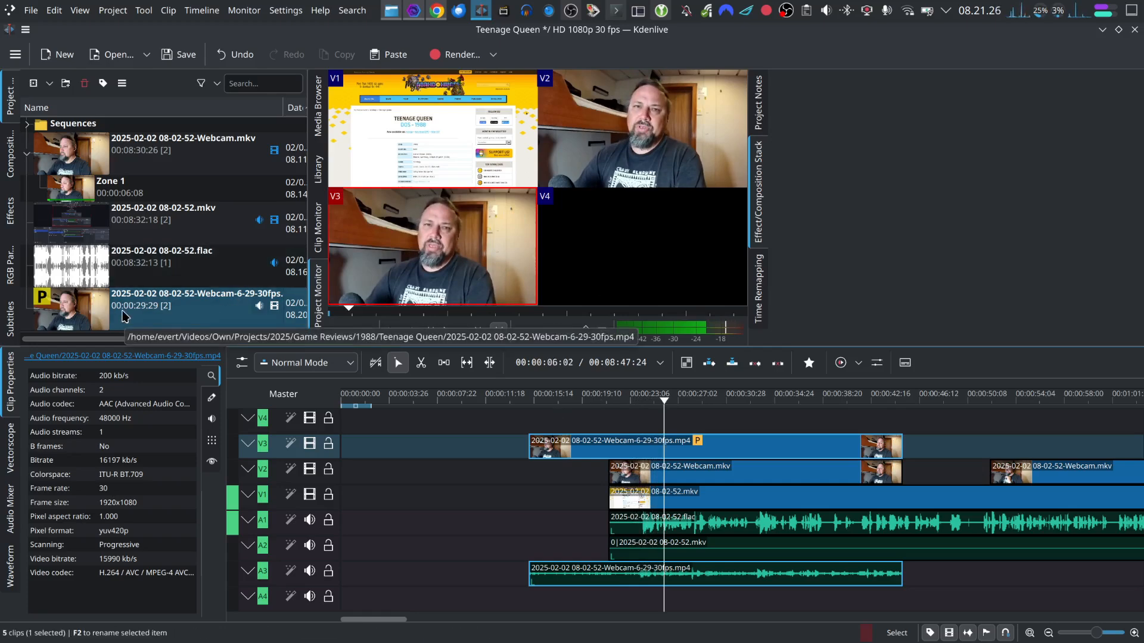
pyautogui.moveTo(766, 423); pyautogui.dragTo(634, 423)
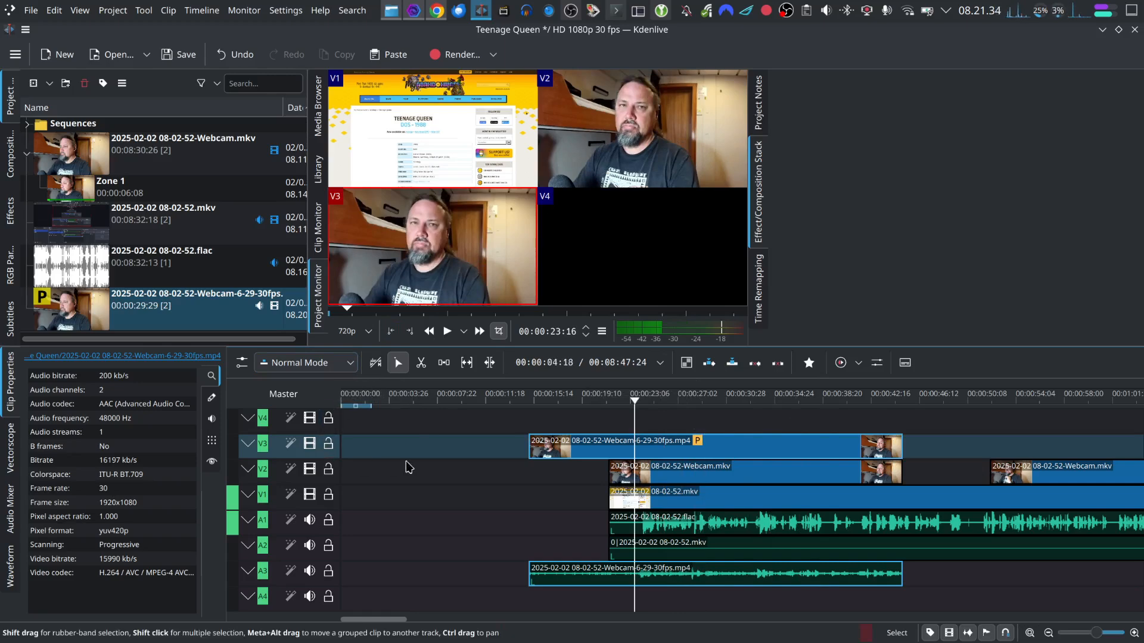
# Step: Trim the start of the V3 webcam clip to the V2 segment's start and check that both clips end together
pyautogui.moveTo(529, 451); pyautogui.dragTo(609, 451)
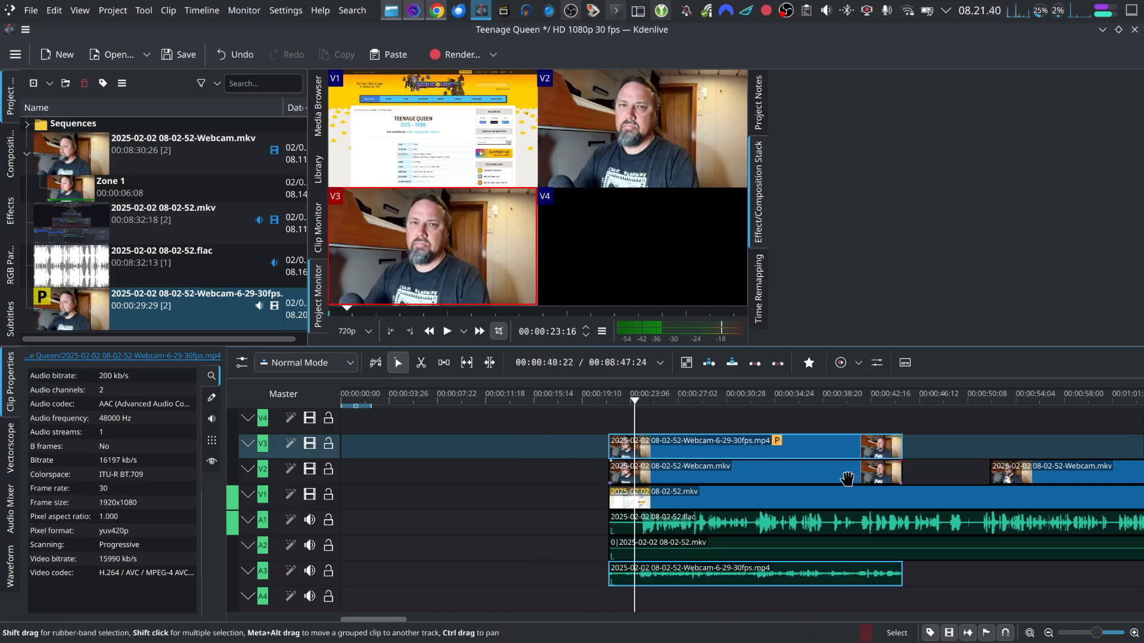
pyautogui.keyDown('ctrl'); pyautogui.scroll(5, 920, 464); pyautogui.keyUp('ctrl')
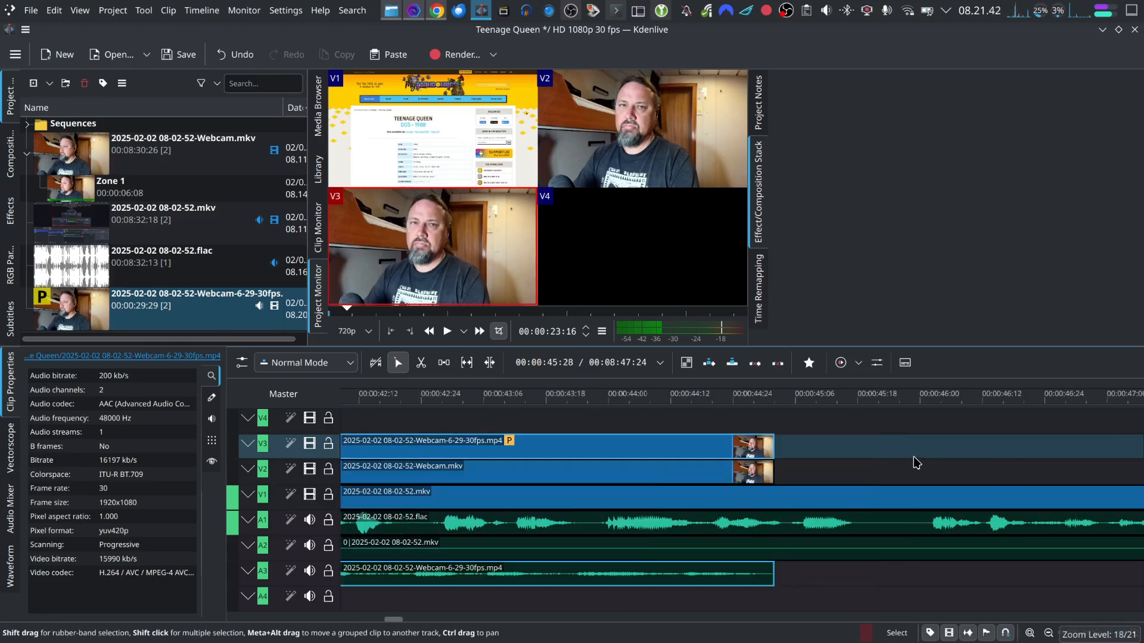
pyautogui.keyDown('ctrl'); pyautogui.scroll(3, 725, 449); pyautogui.keyUp('ctrl')
pyautogui.hscroll(3, 900, 476)
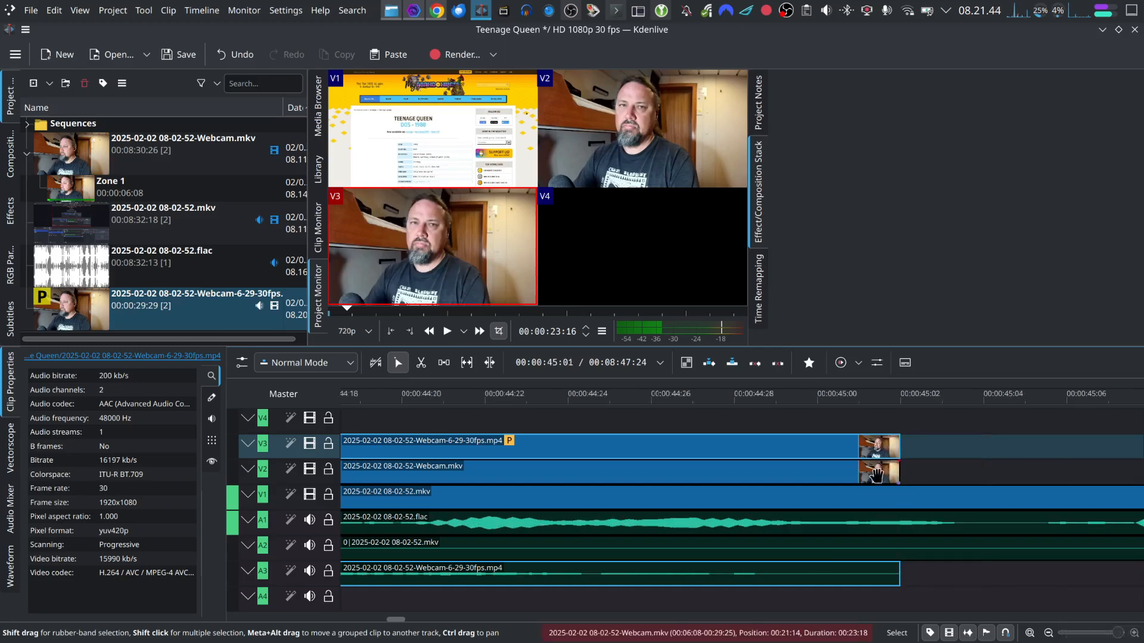
pyautogui.keyDown('ctrl'); pyautogui.scroll(-8, 638, 501); pyautogui.keyUp('ctrl')
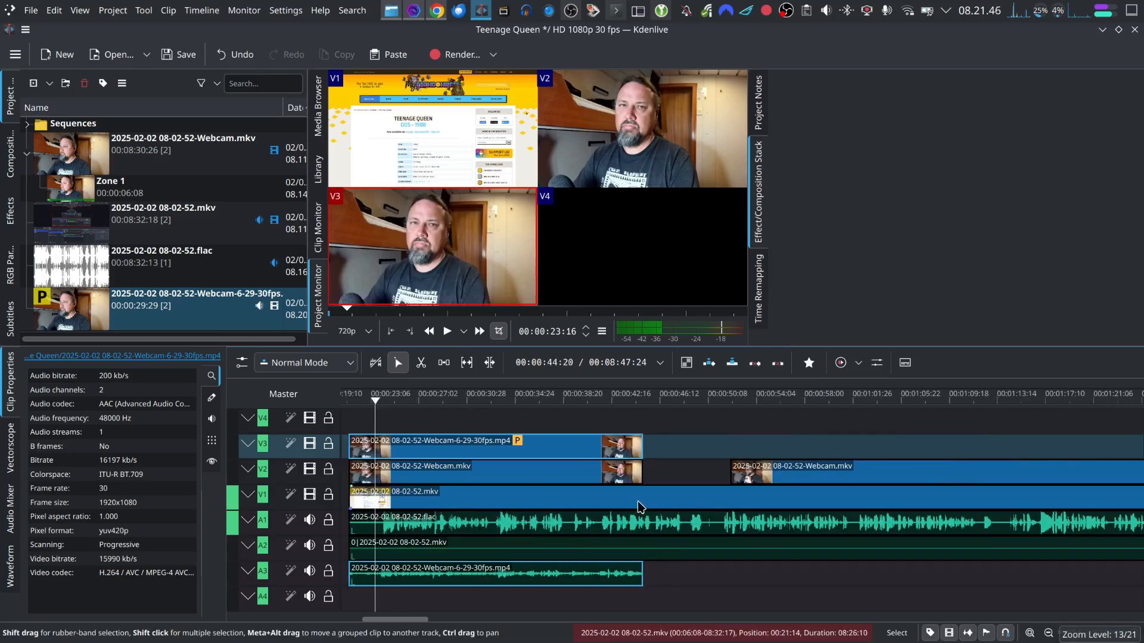
# Step: Delete the original first webcam segment from V2
pyautogui.click(770, 473)
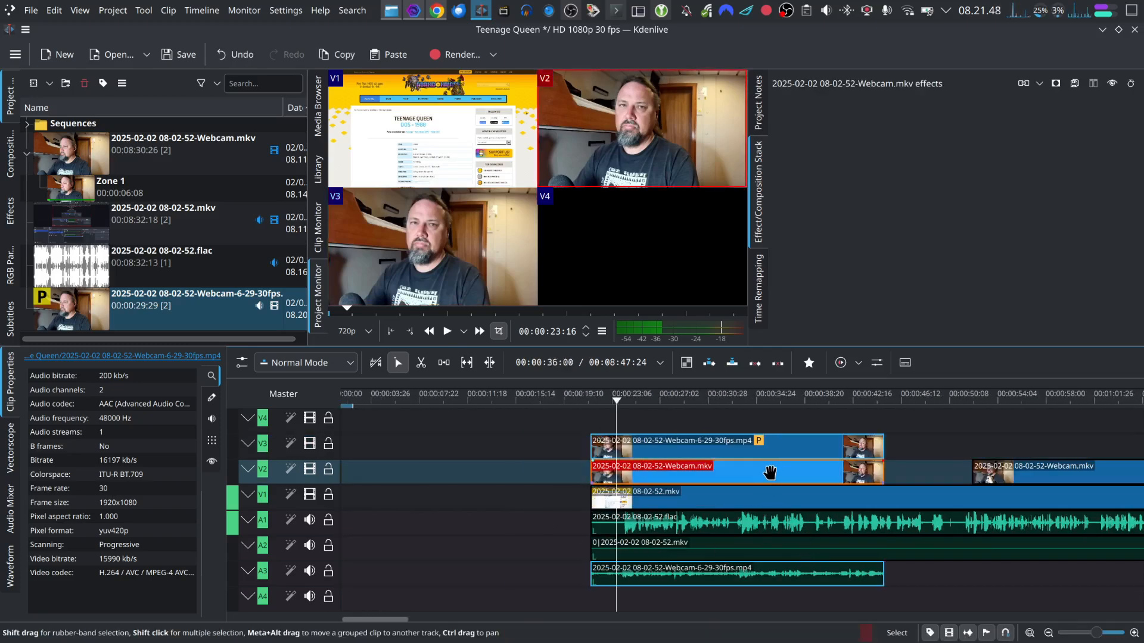
pyautogui.press('Delete')
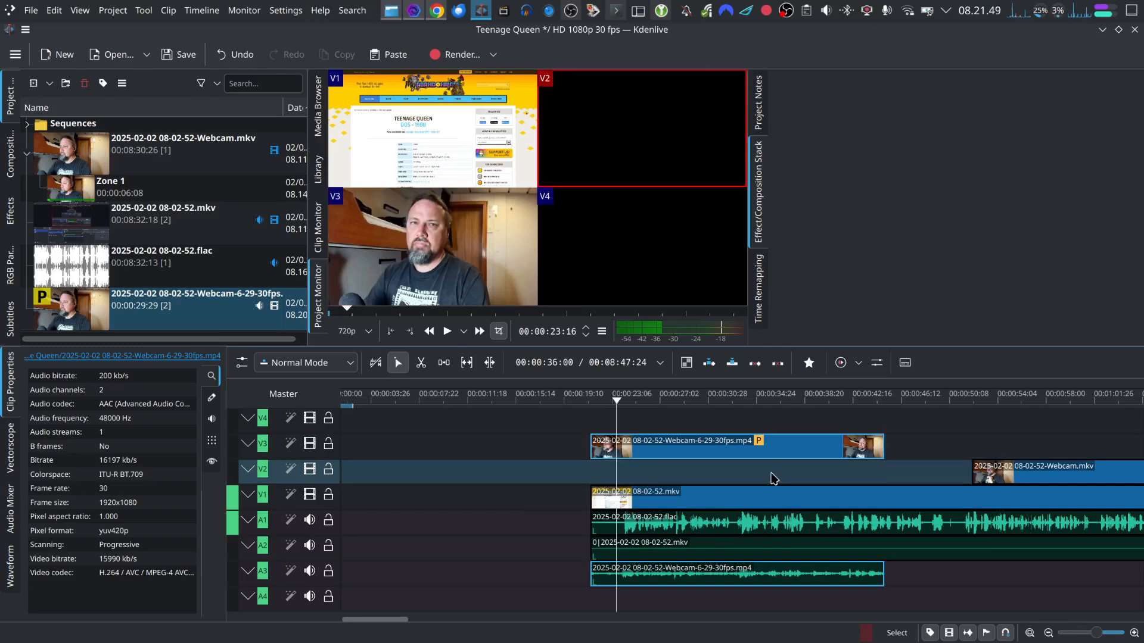
# Step: Ungroup the transcoded webcam clip, delete its audio from A3, and move its video from V3 down to V2
pyautogui.click(773, 572)
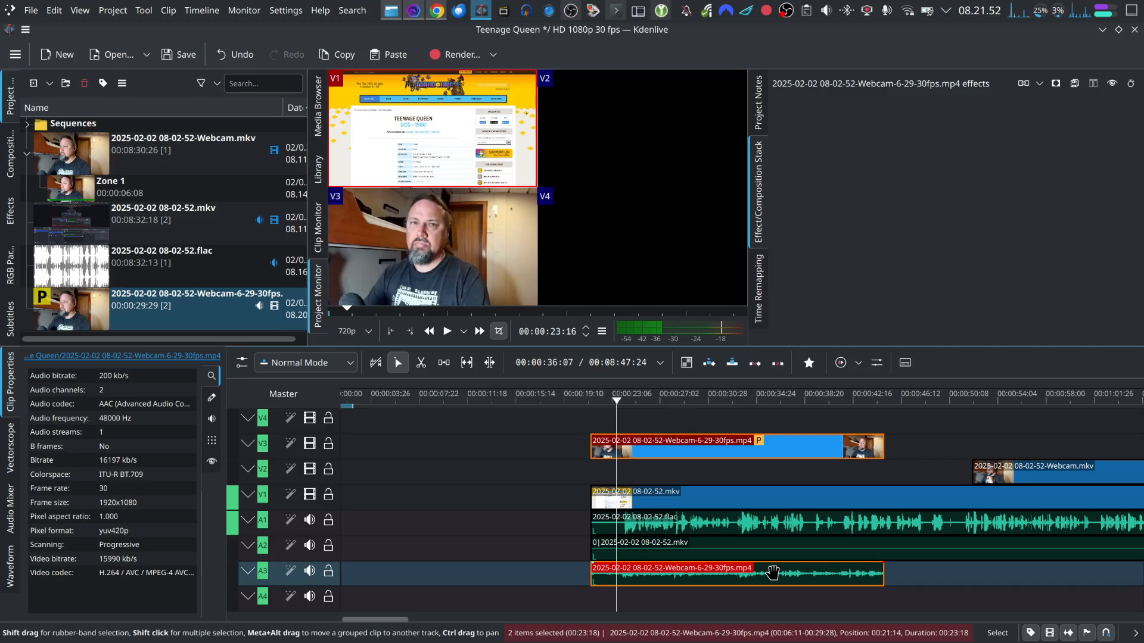
pyautogui.hotkey('ctrl', 'shift', 'g')
pyautogui.click(773, 572)
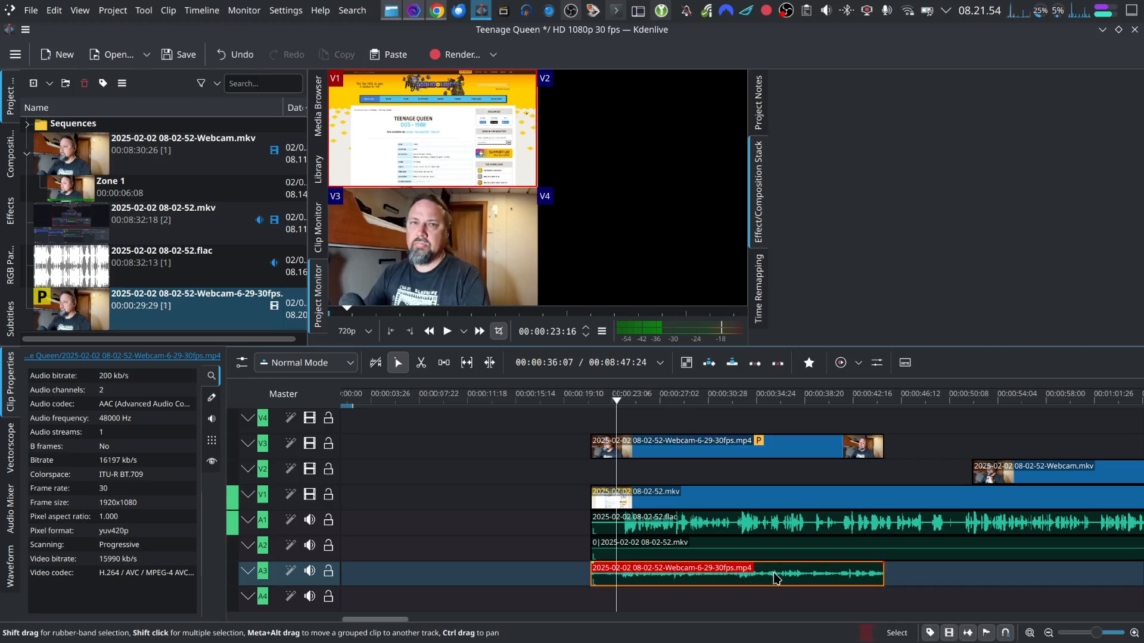
pyautogui.press('Delete')
pyautogui.moveTo(726, 444); pyautogui.dragTo(726, 468)
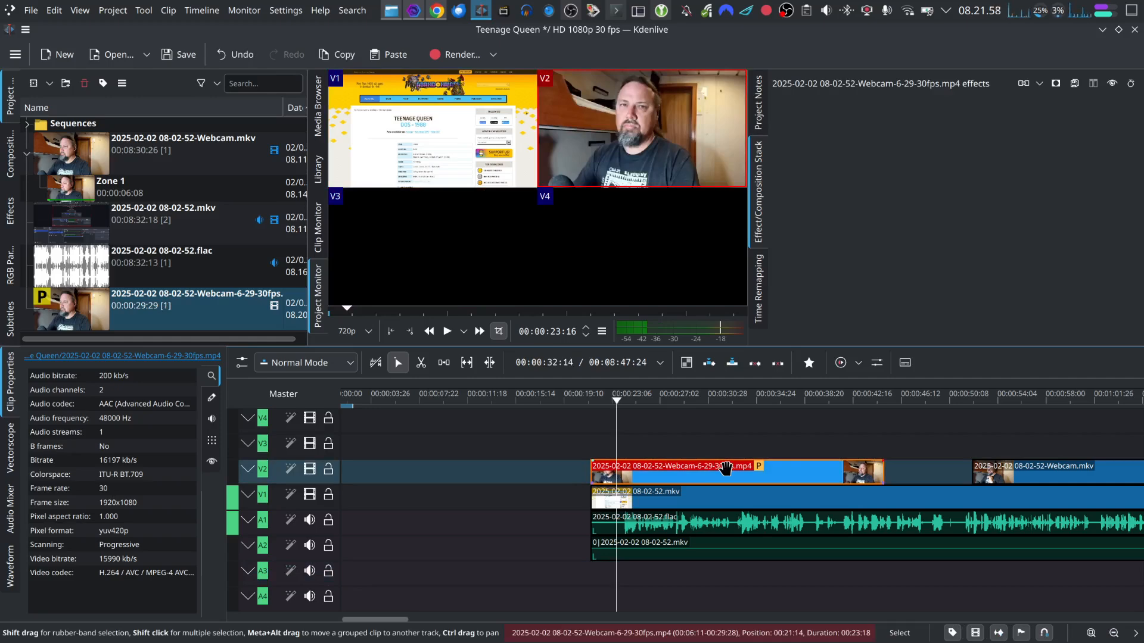
# Step: Start a new object mask on the transcoded webcam clip in the project bin and mark the presenter's face as the object to include
pyautogui.click(89, 316)
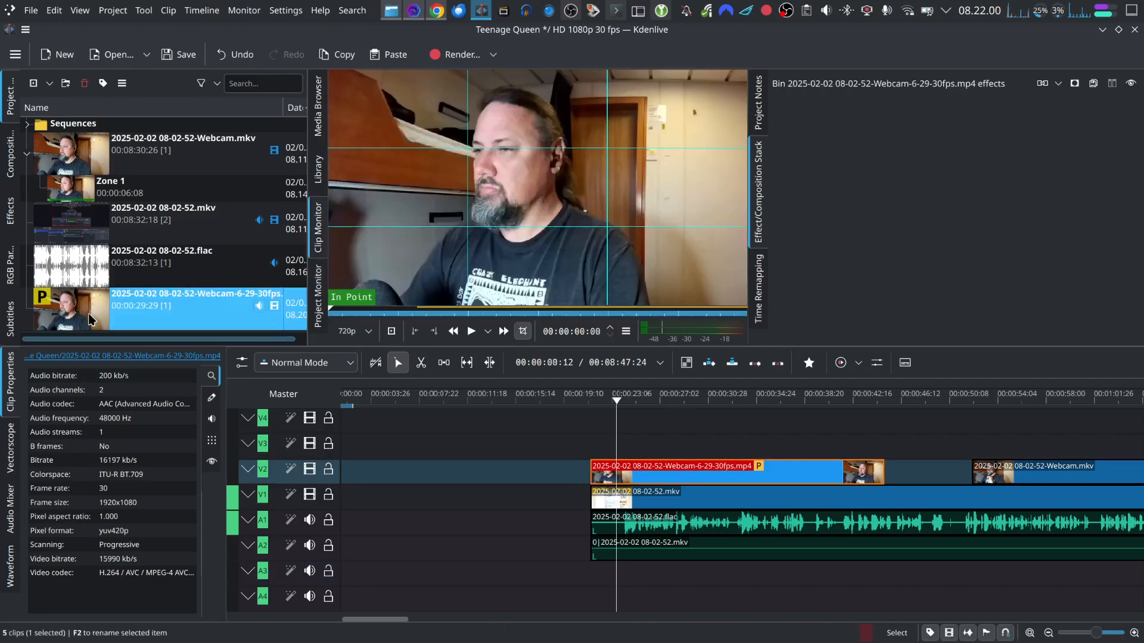
pyautogui.click(1074, 83)
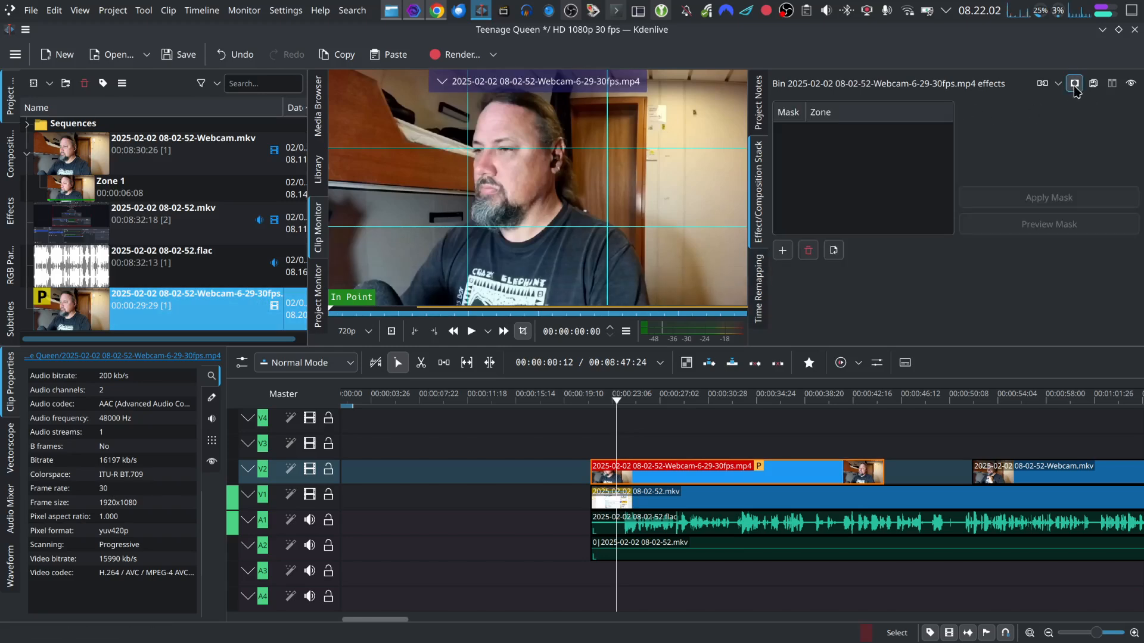
pyautogui.click(787, 251)
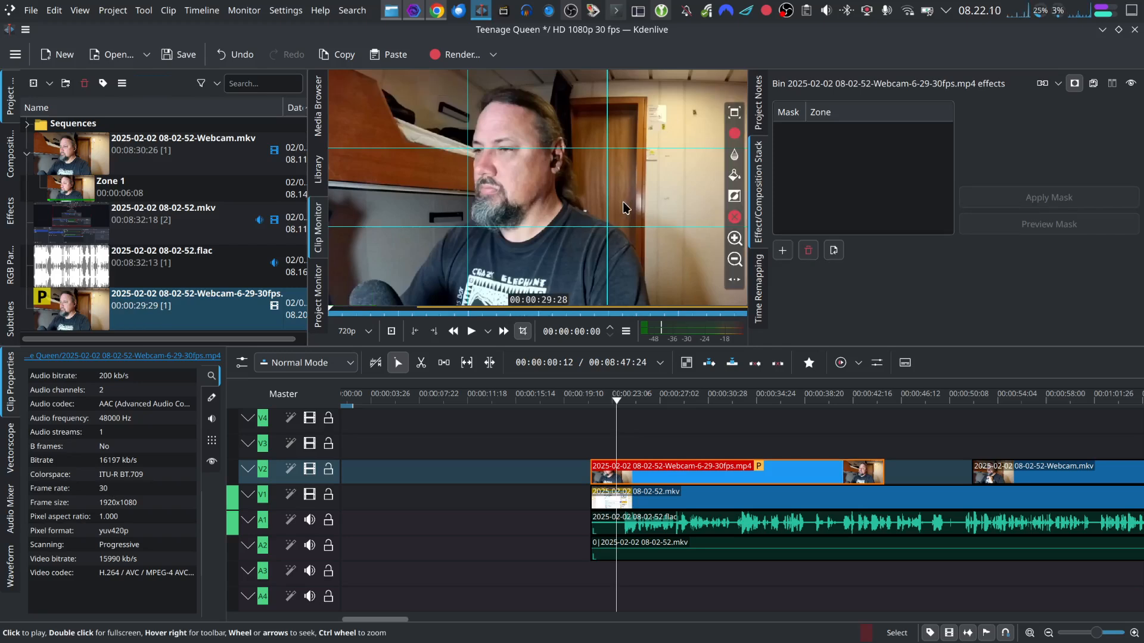
pyautogui.click(525, 164)
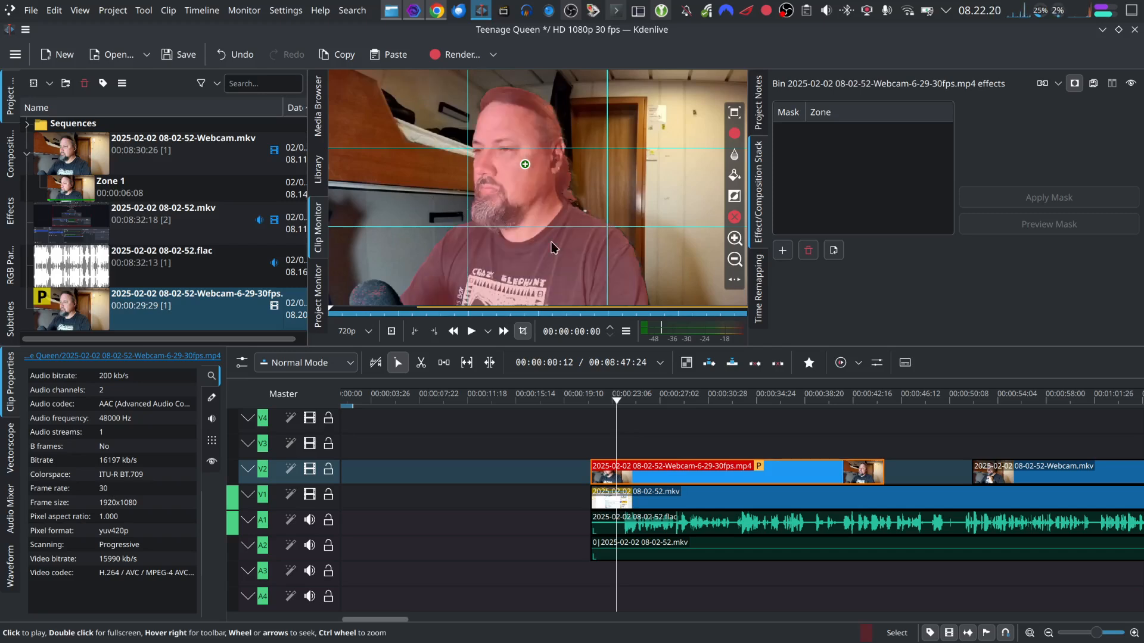
# Step: Invert the mask preview and generate the clip's mask under the name Intro
pyautogui.click(734, 196)
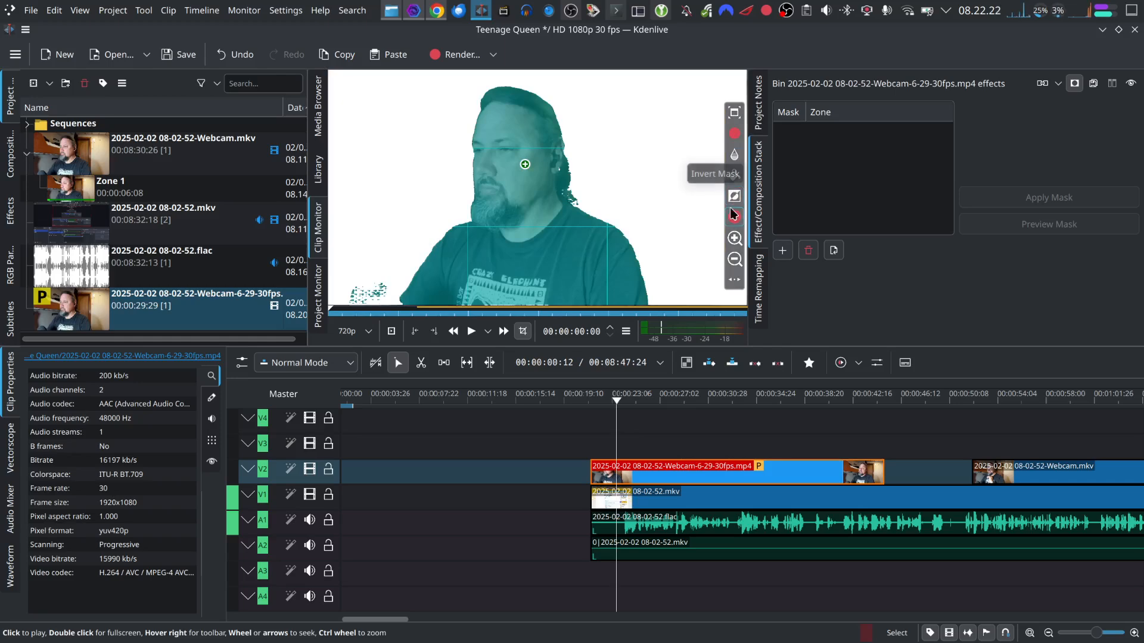
pyautogui.click(735, 133)
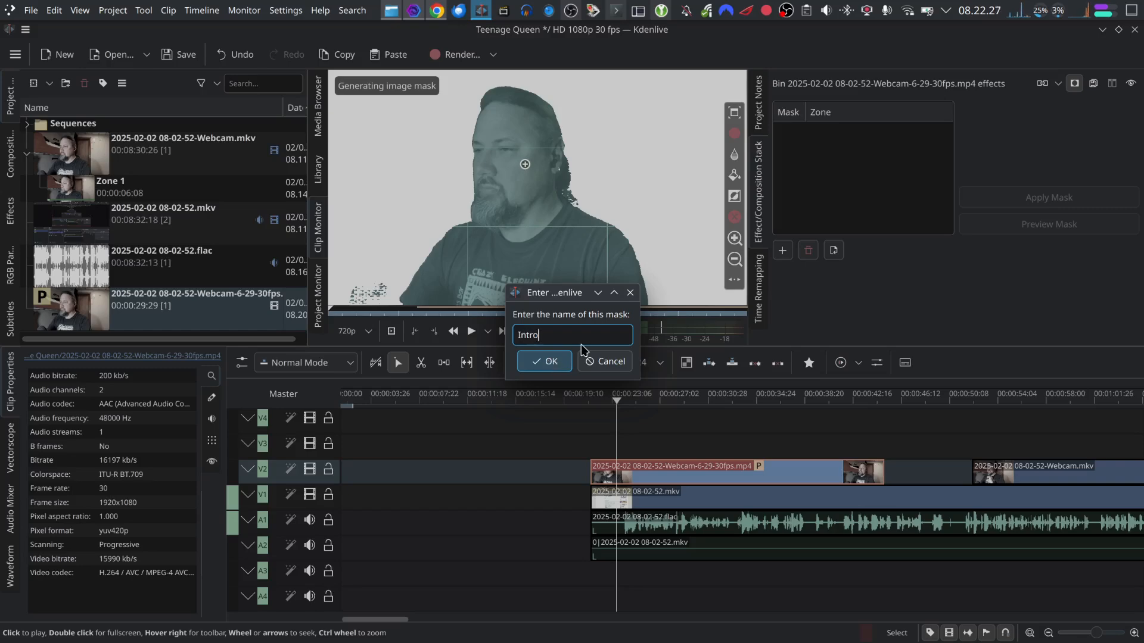
pyautogui.click(557, 365)
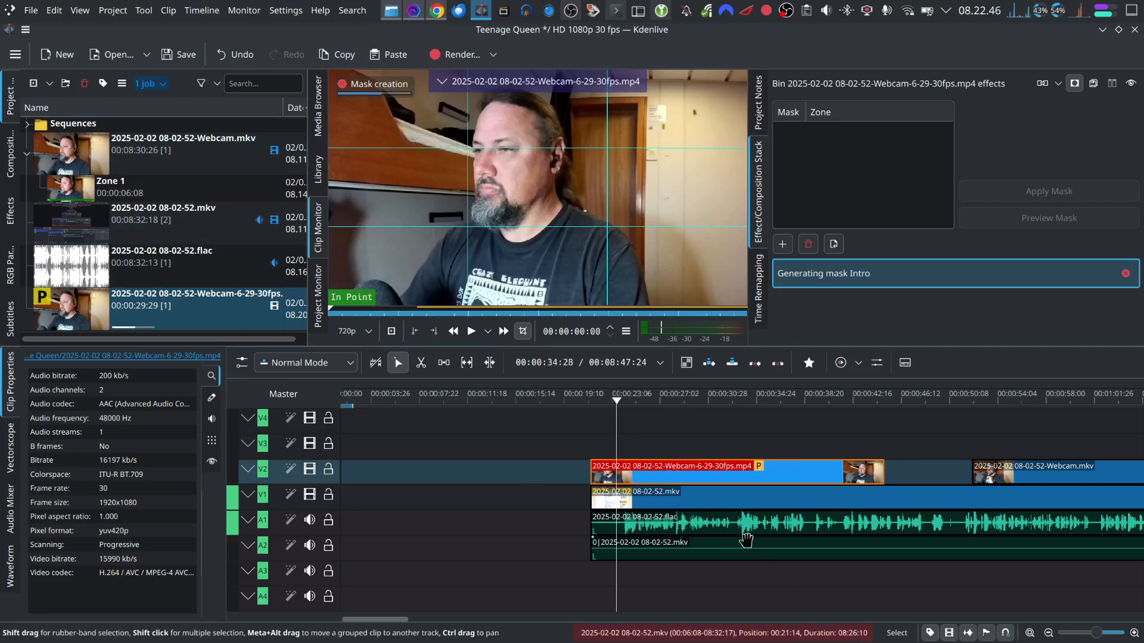
# Step: Turn off the multitrack view and select the transcoded webcam clip on V2 to show its mask list
pyautogui.rightClick(723, 474)
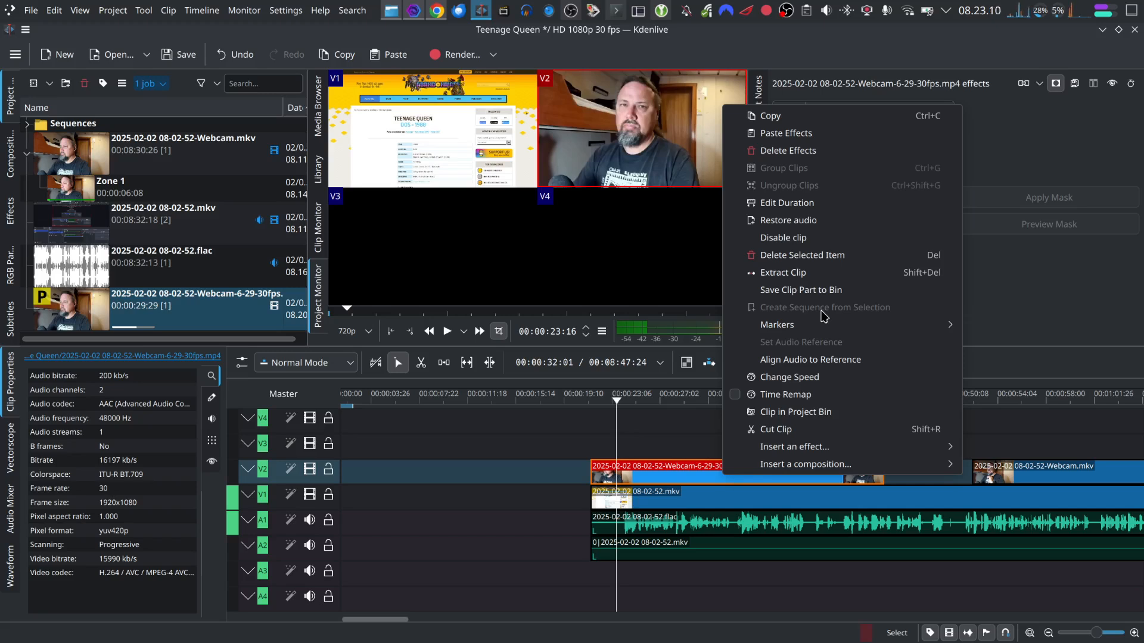
pyautogui.click(663, 468)
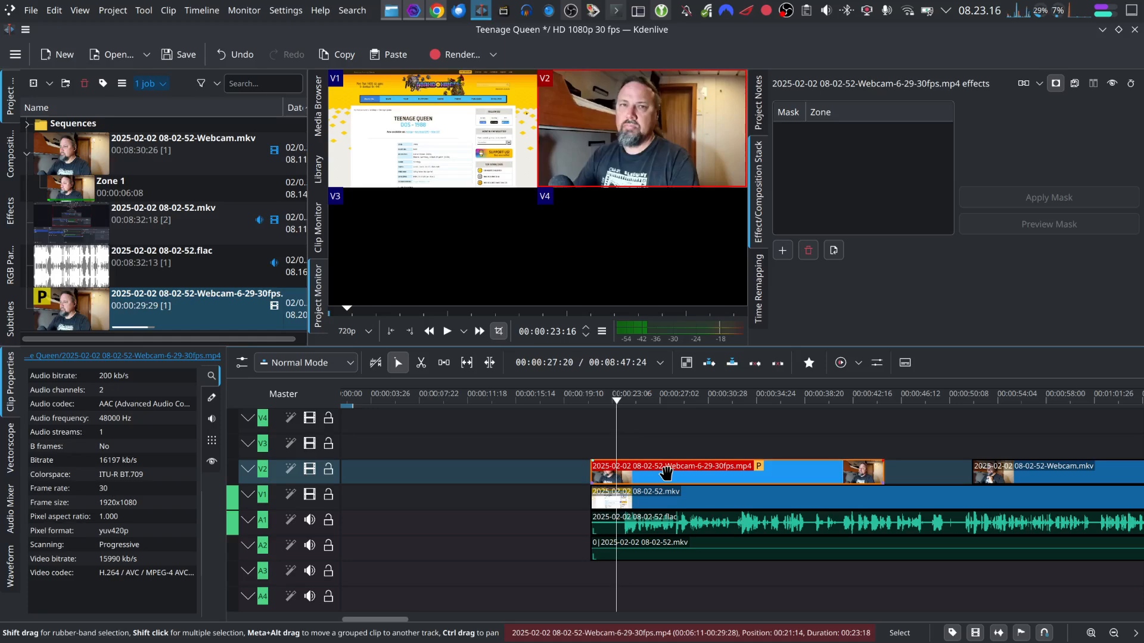
pyautogui.press('F12')
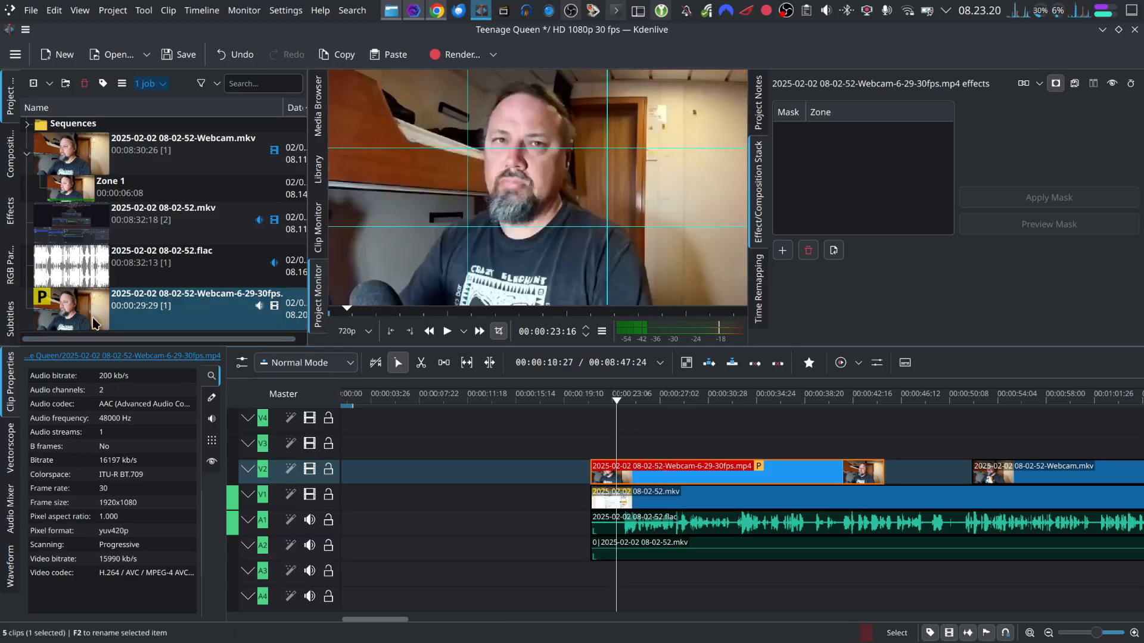
pyautogui.click(258, 308)
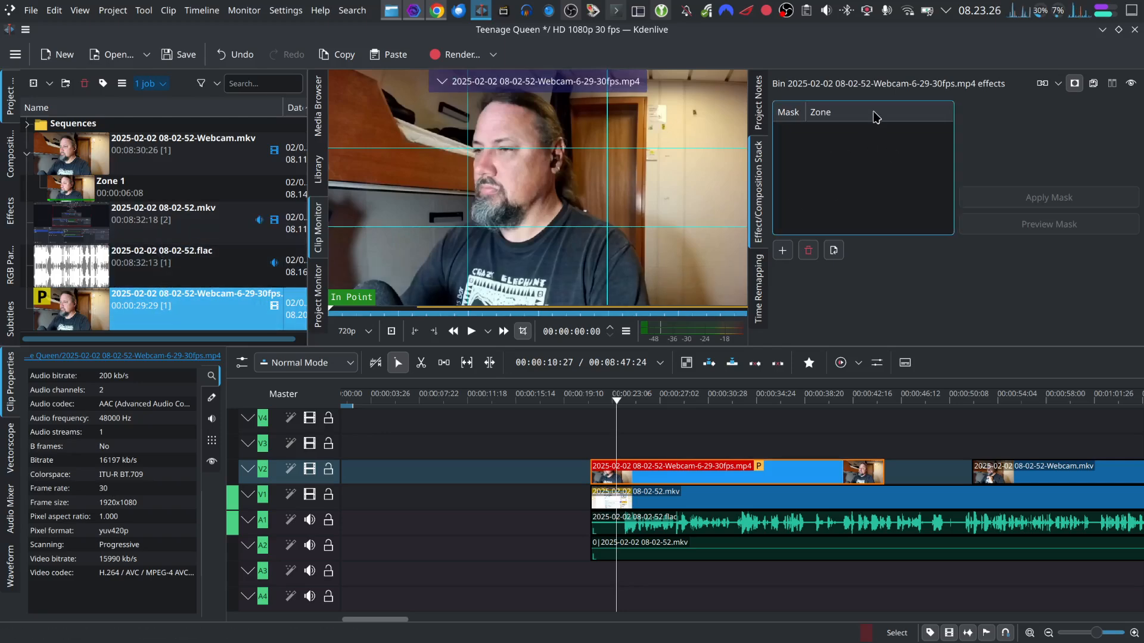
pyautogui.click(797, 469)
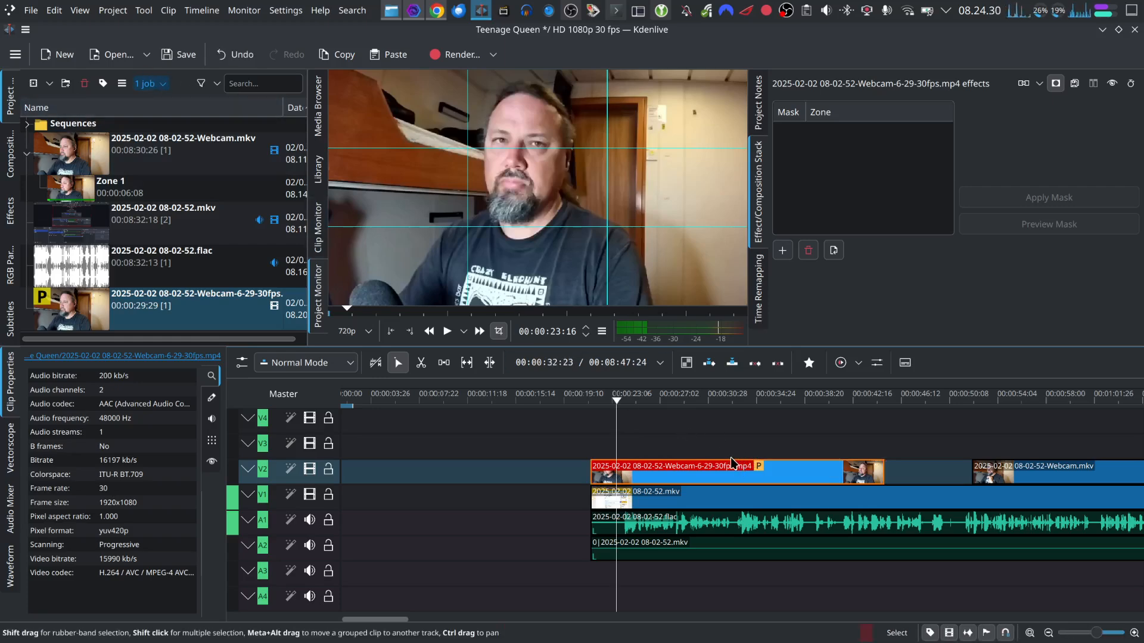
# Step: Apply the Intro mask to the V2 webcam clip and set the Shape Alpha threshold to 10%
pyautogui.click(163, 86)
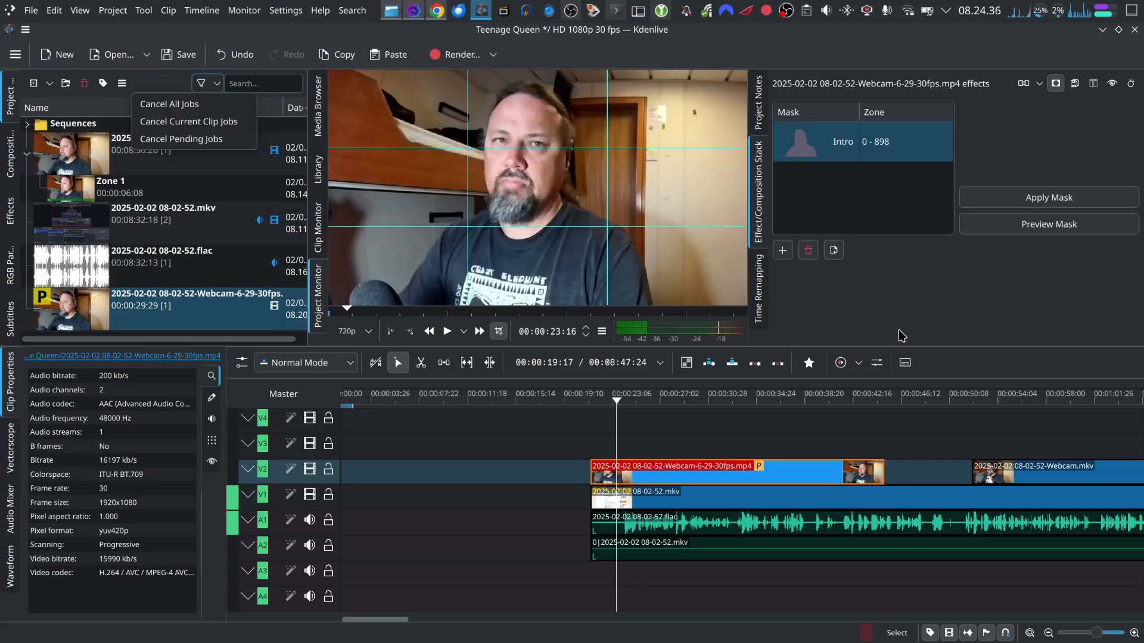
pyautogui.click(212, 87)
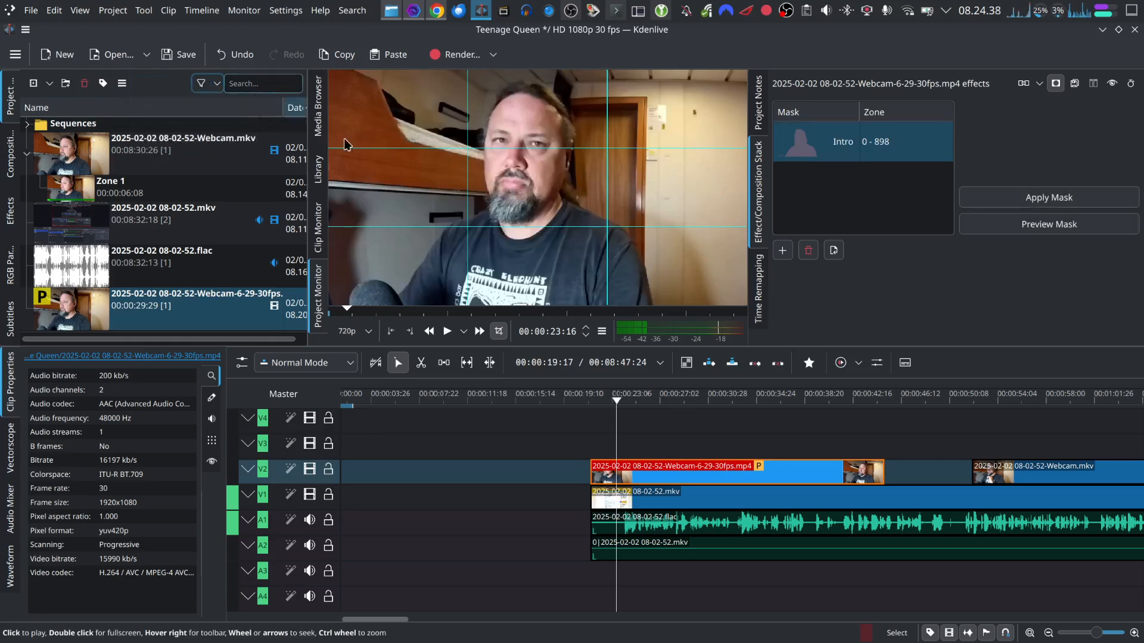
pyautogui.click(801, 157)
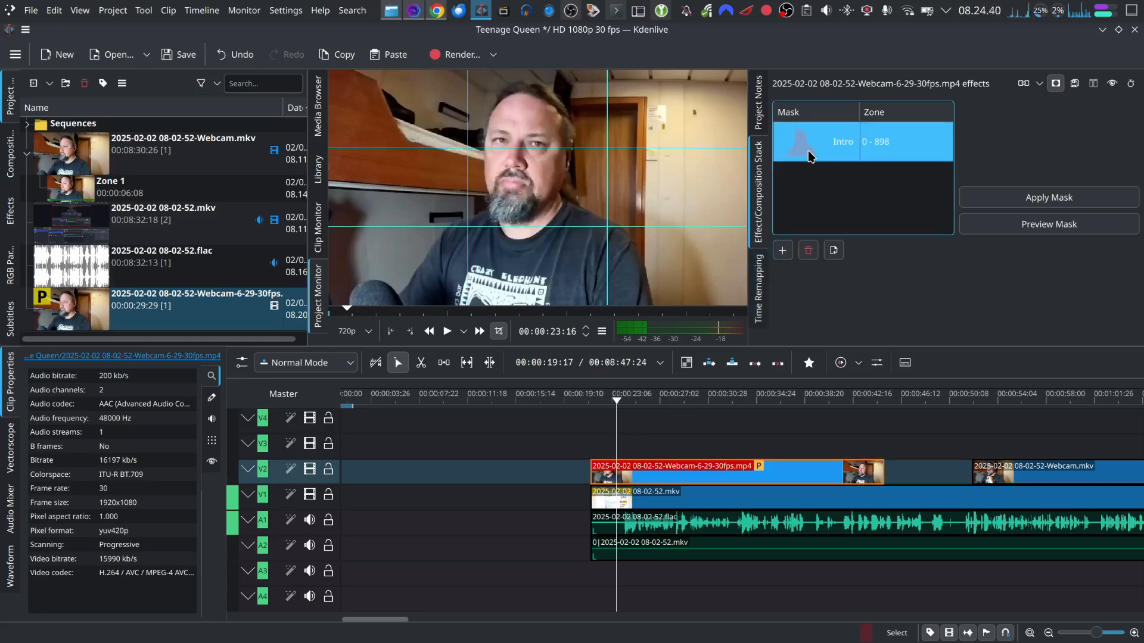
pyautogui.click(1037, 201)
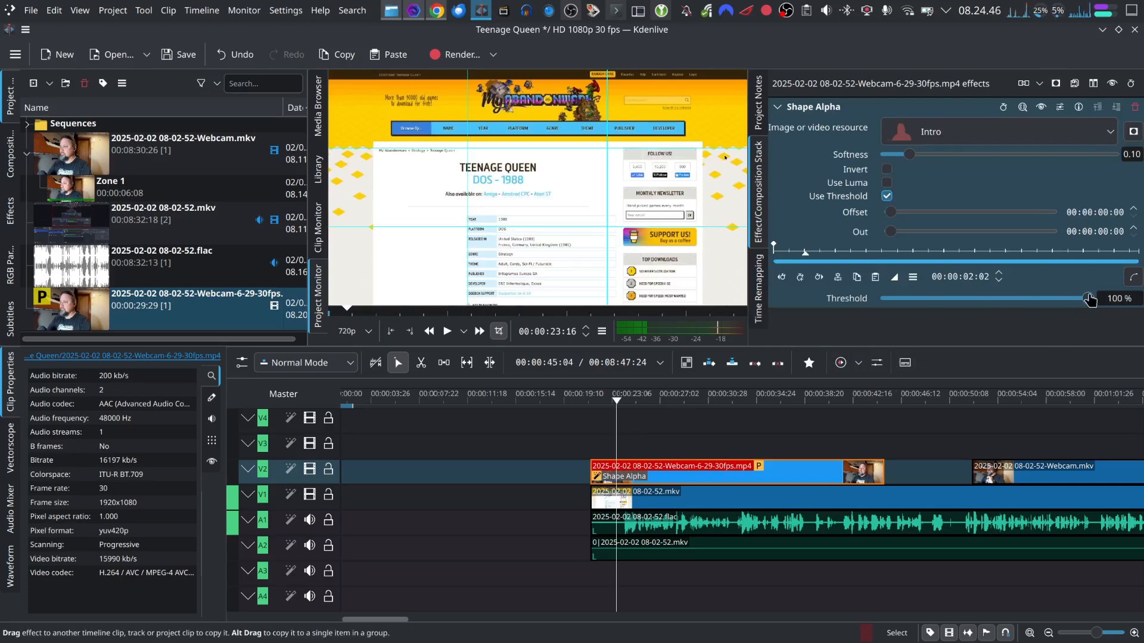
pyautogui.moveTo(1087, 299); pyautogui.dragTo(907, 308)
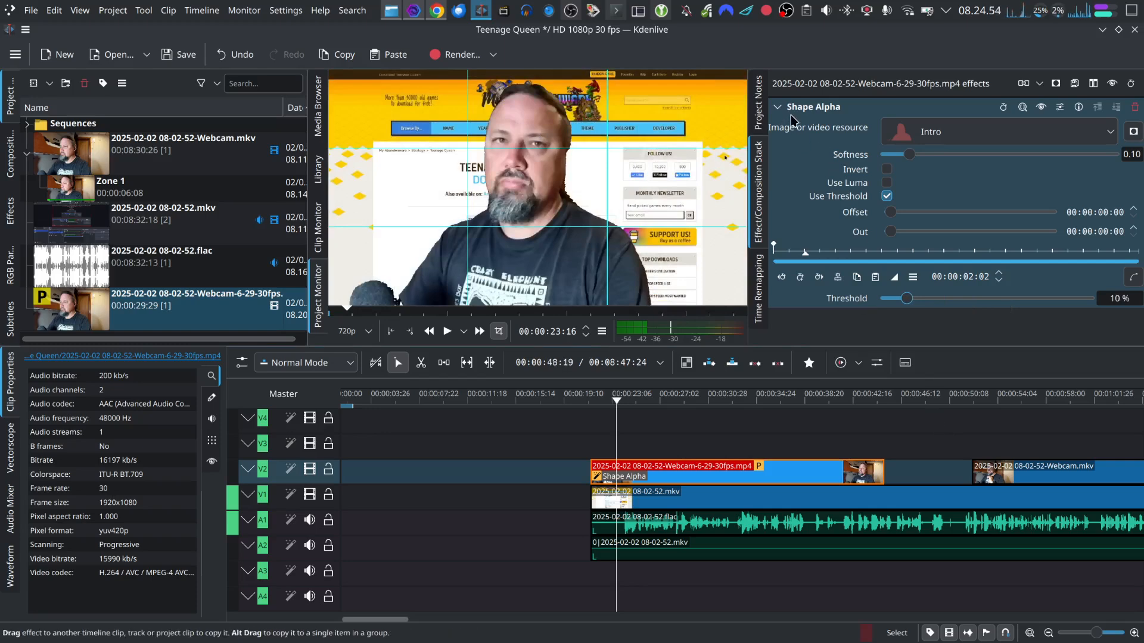
pyautogui.click(777, 106)
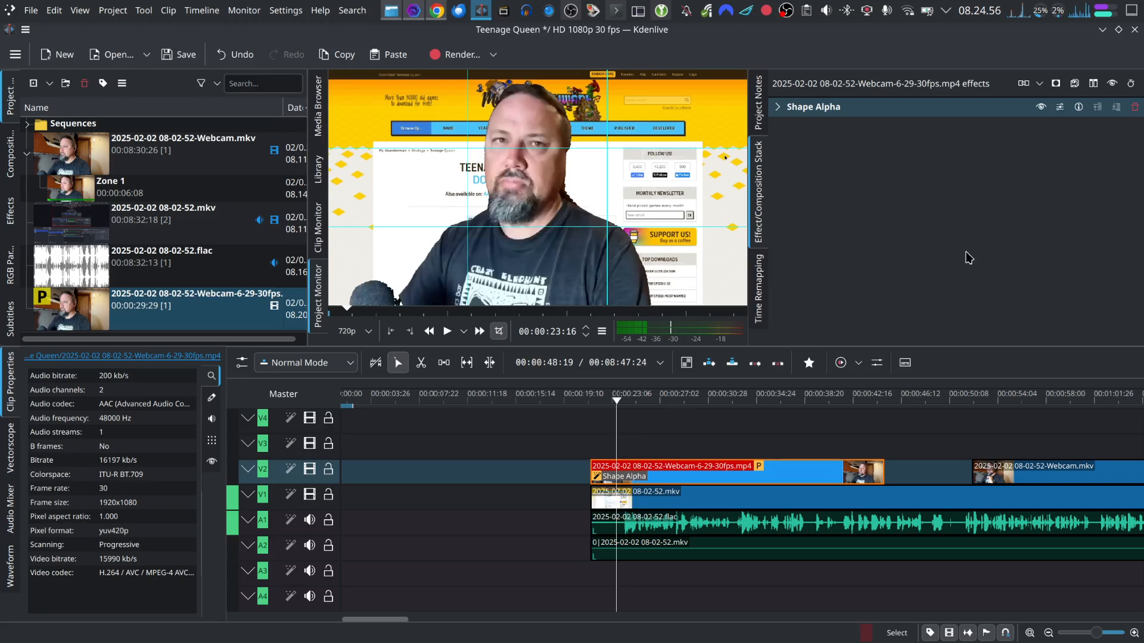
# Step: Play part of the masked webcam segment to check the cutout, and save the project
pyautogui.press('space')
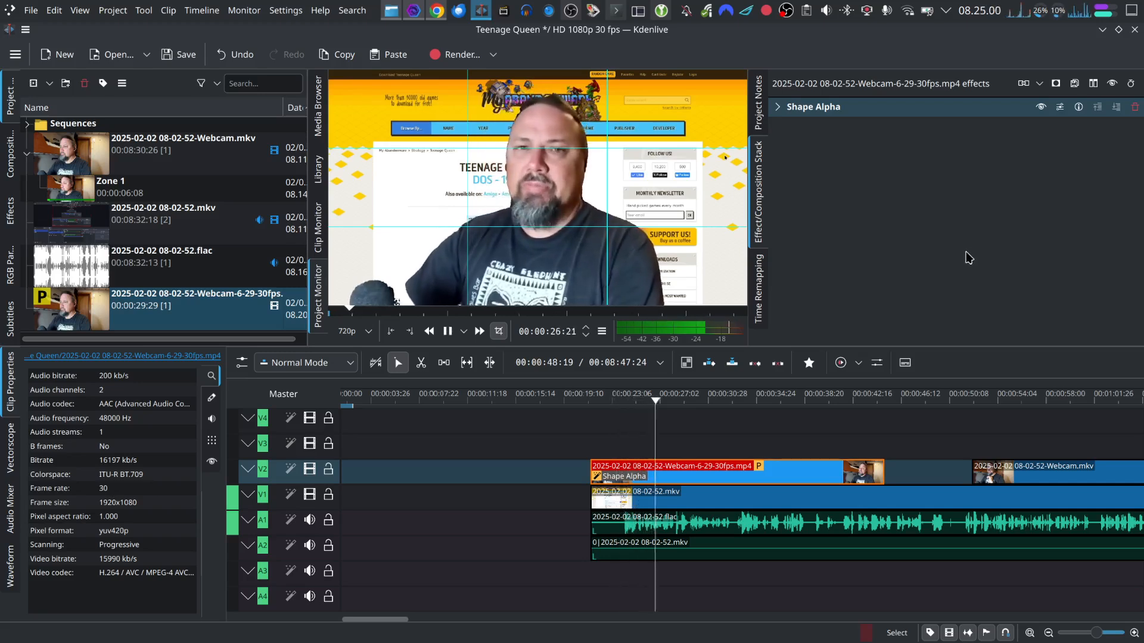
pyautogui.press('space')
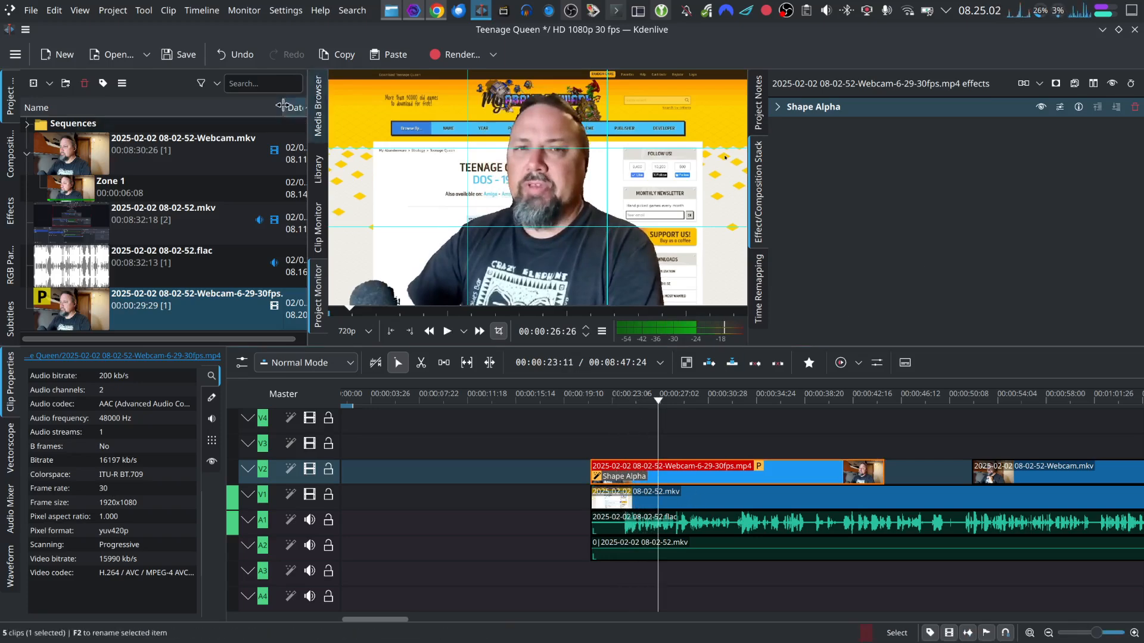
pyautogui.click(179, 54)
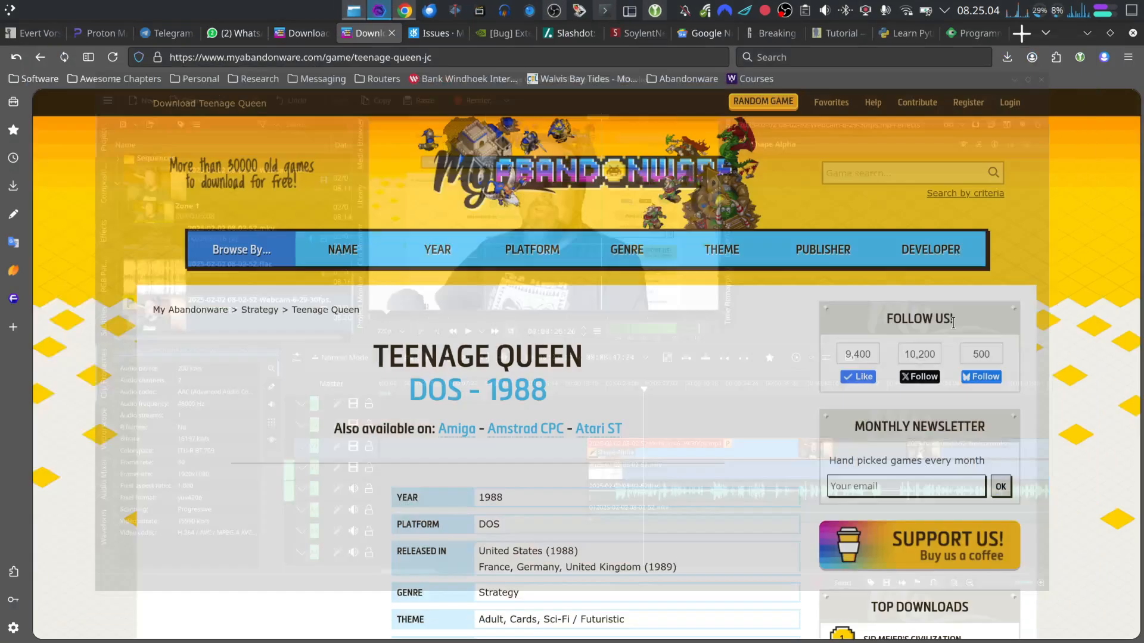
# Step: Switch back to Kdenlive and reopen the recent Teenage Queen project, accepting the clip problems without recreating missing proxies
pyautogui.click(480, 9)
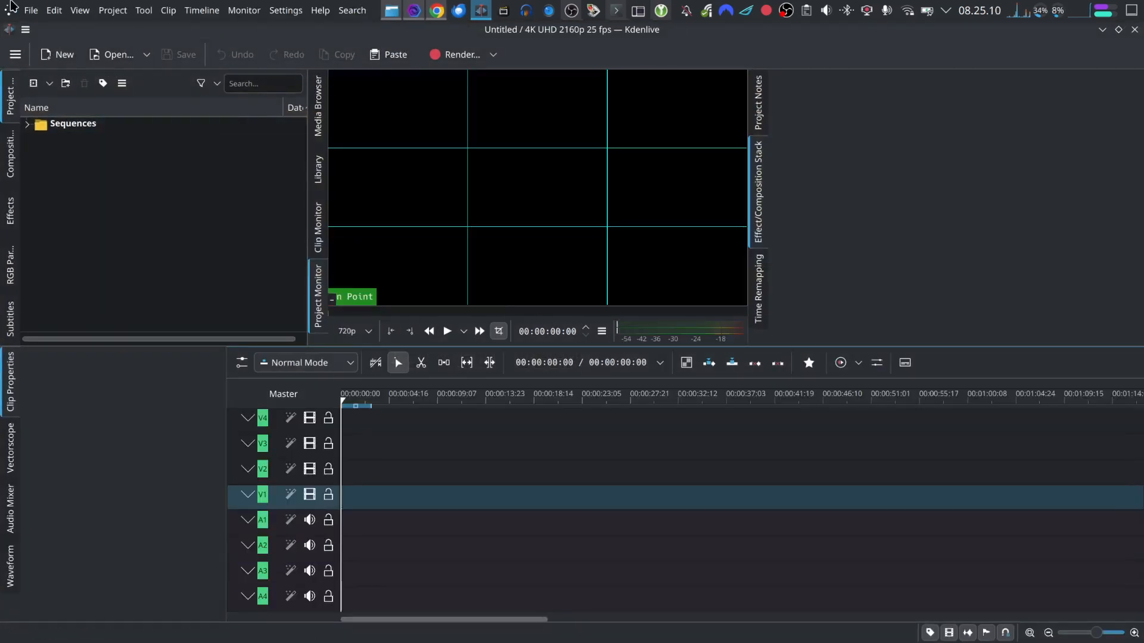
pyautogui.click(30, 10)
pyautogui.moveTo(76, 68)
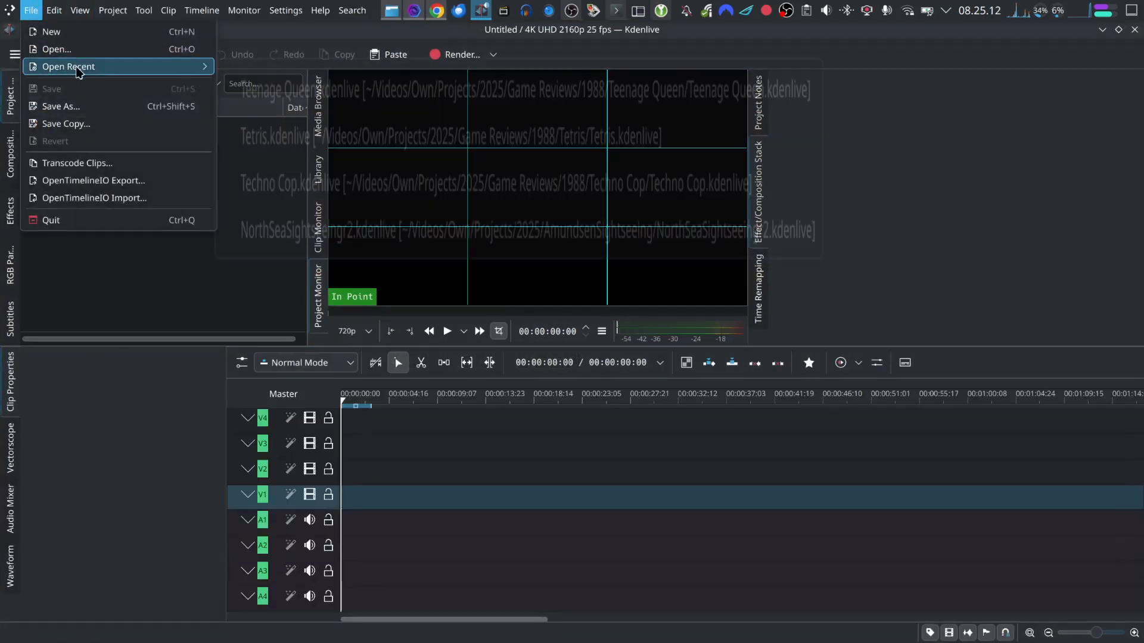
pyautogui.click(327, 70)
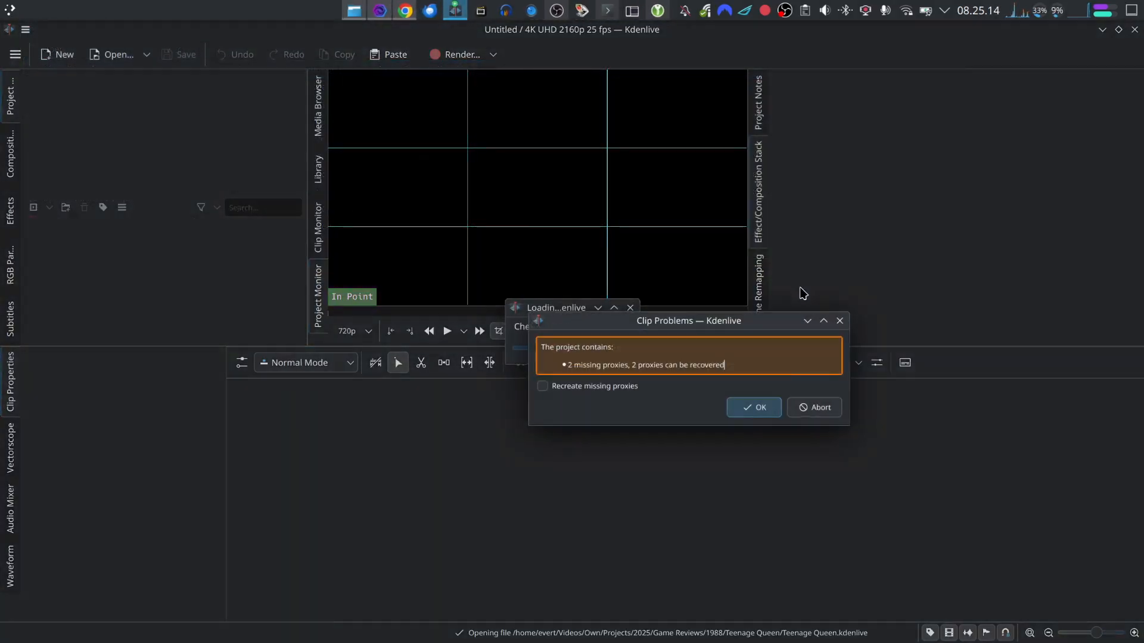
pyautogui.click(750, 403)
# Step: Play the masked webcam segment in the reopened project to check the presenter's cutout over the screen recording
pyautogui.moveTo(664, 440)
pyautogui.mouseDown()
pyautogui.moveTo(639, 437)
pyautogui.moveTo(653, 443)
pyautogui.mouseUp()
pyautogui.press('space')
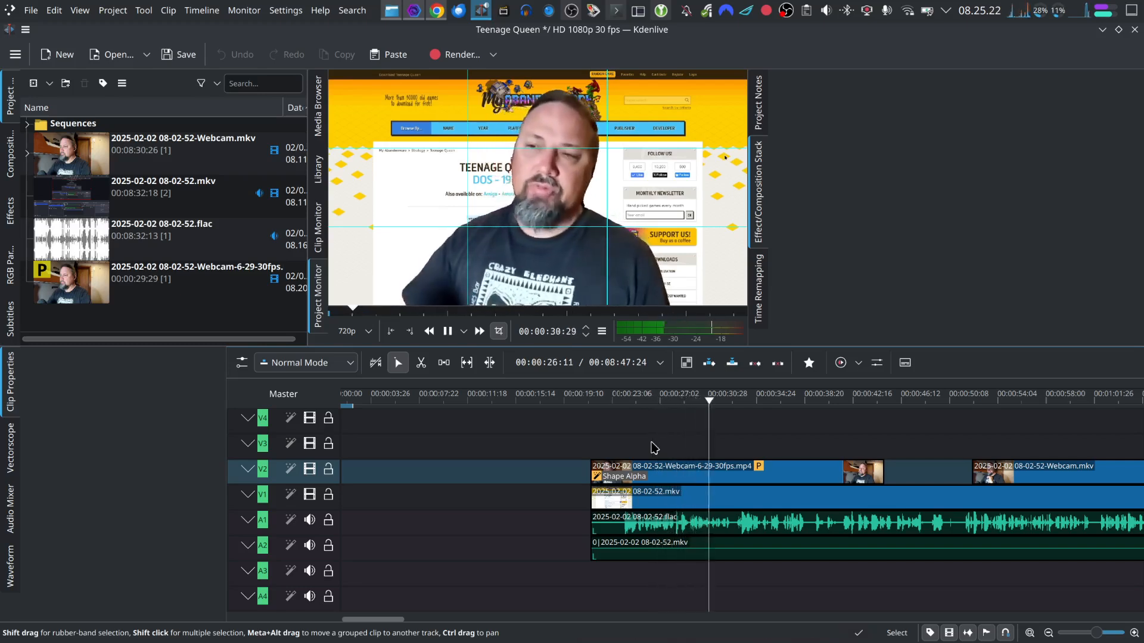
pyautogui.press('space')
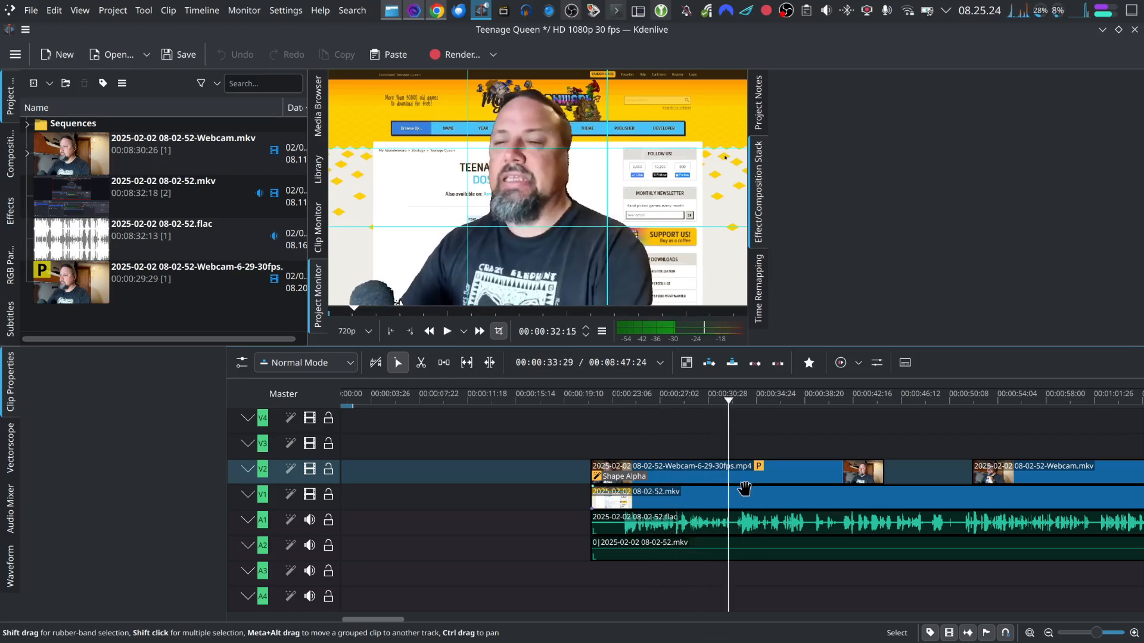